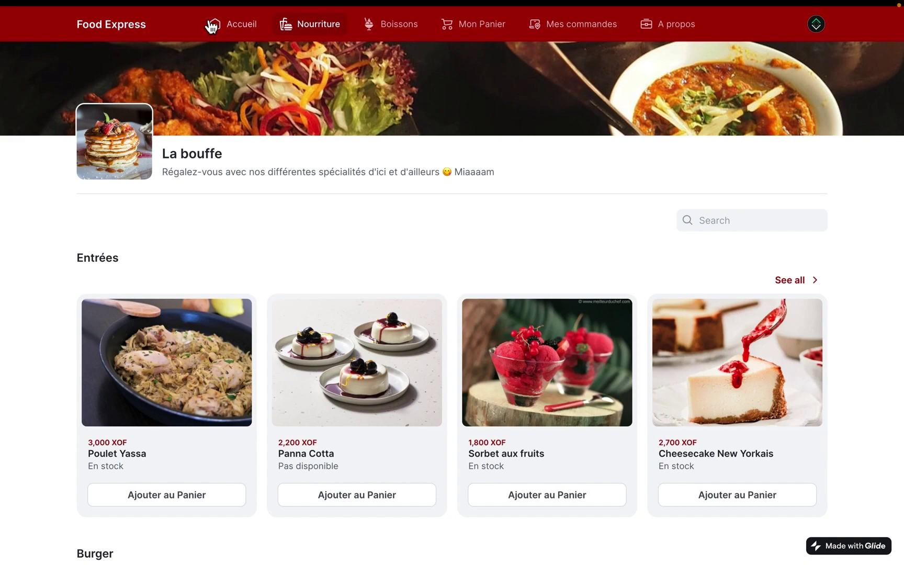
- Examine the home page's featured products and the list of all categories
click(226, 27)
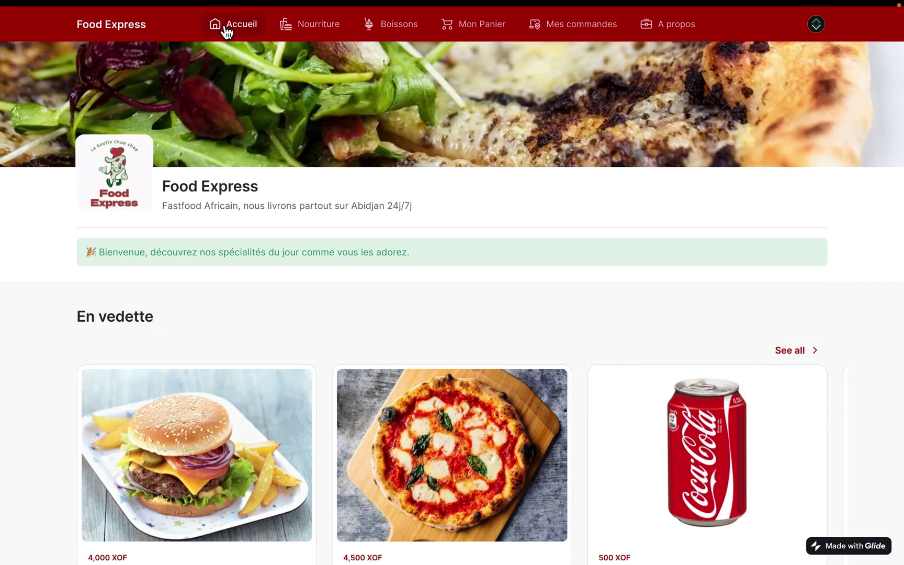
scroll(435, 240, down, 5)
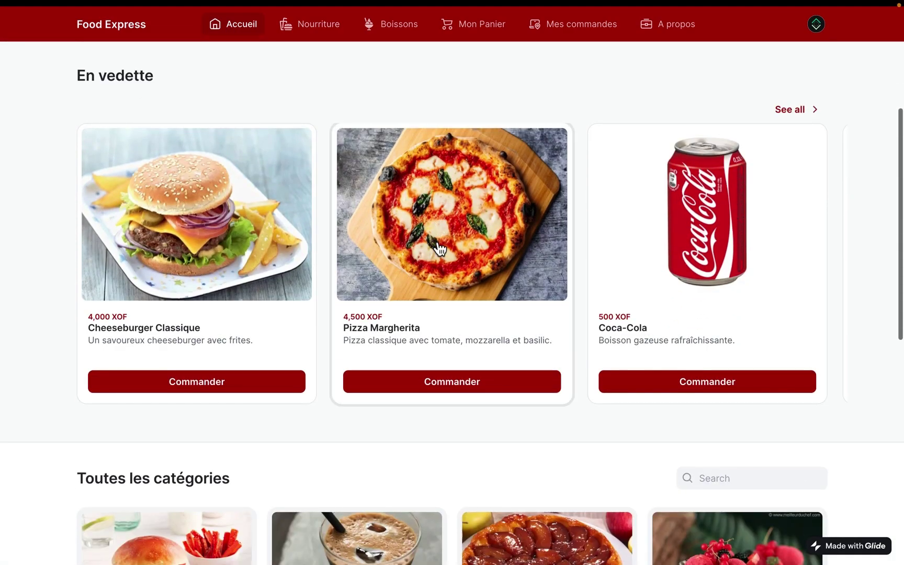
scroll(439, 250, up, 3)
scroll(346, 347, right, 20)
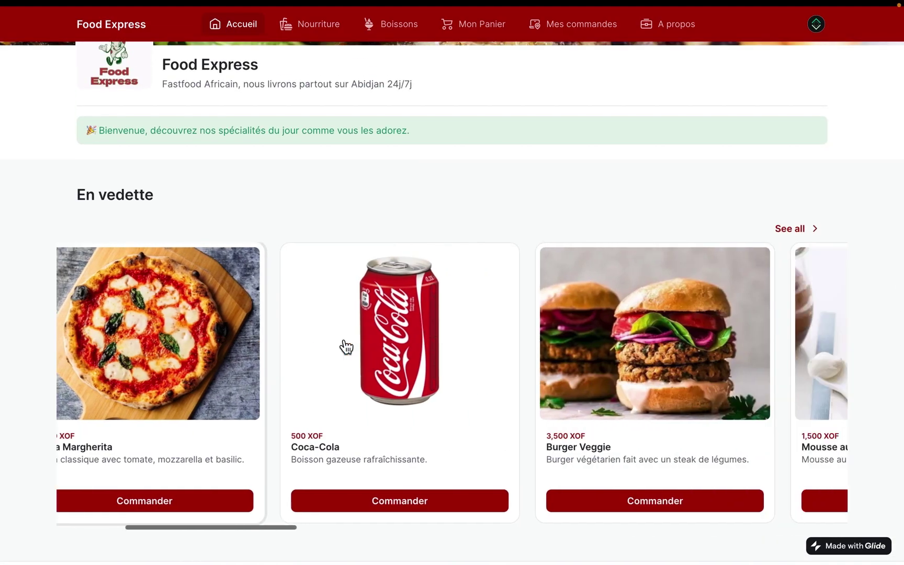
scroll(344, 345, right, 12)
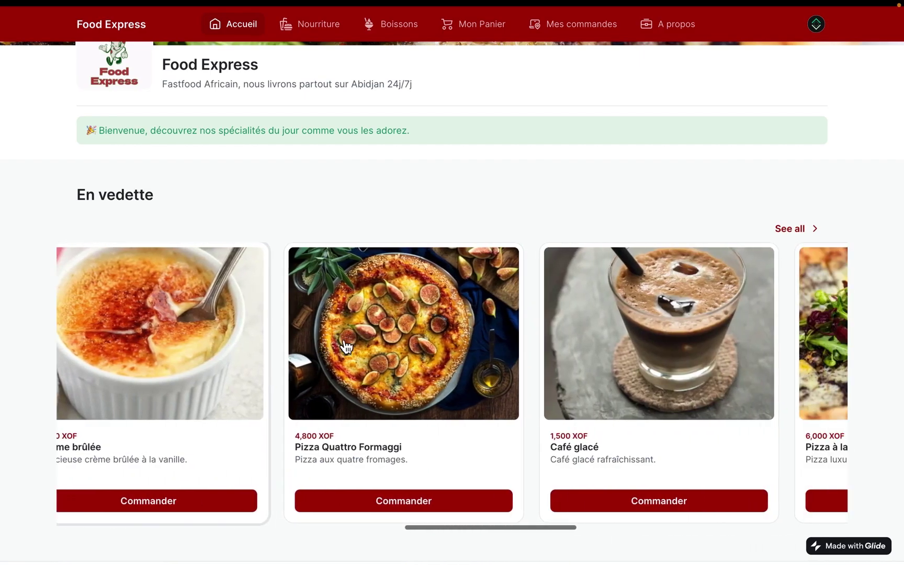
scroll(343, 366, down, 8)
scroll(345, 392, down, 4)
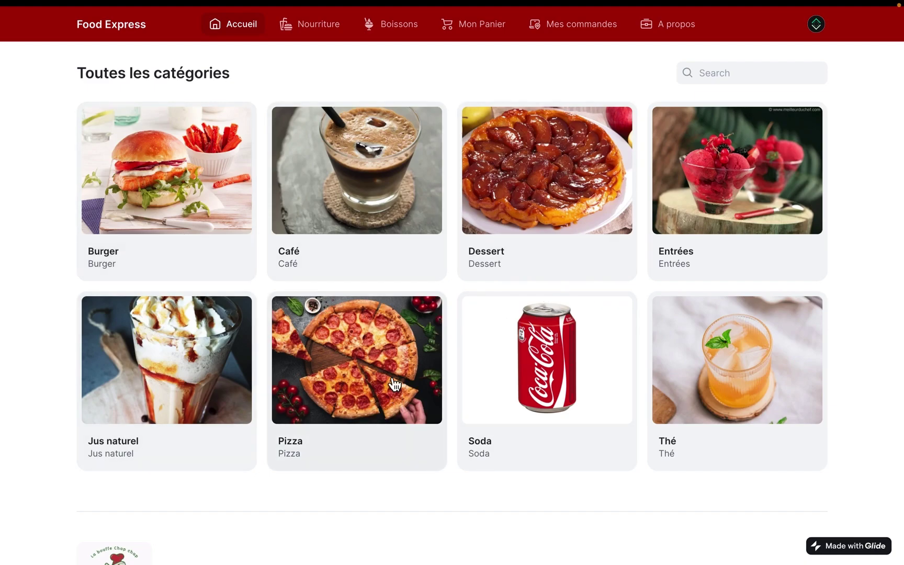
scroll(477, 372, up, 2)
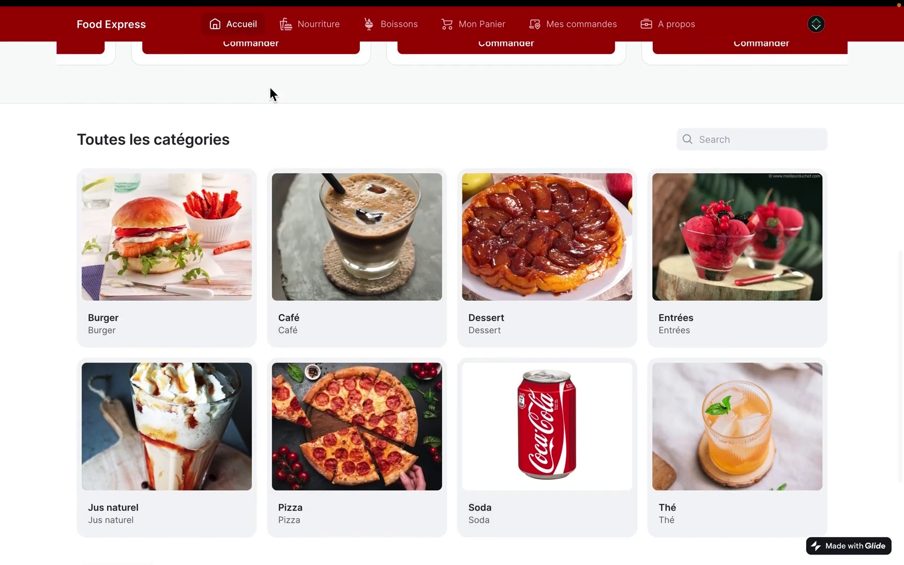
scroll(365, 108, up, 15)
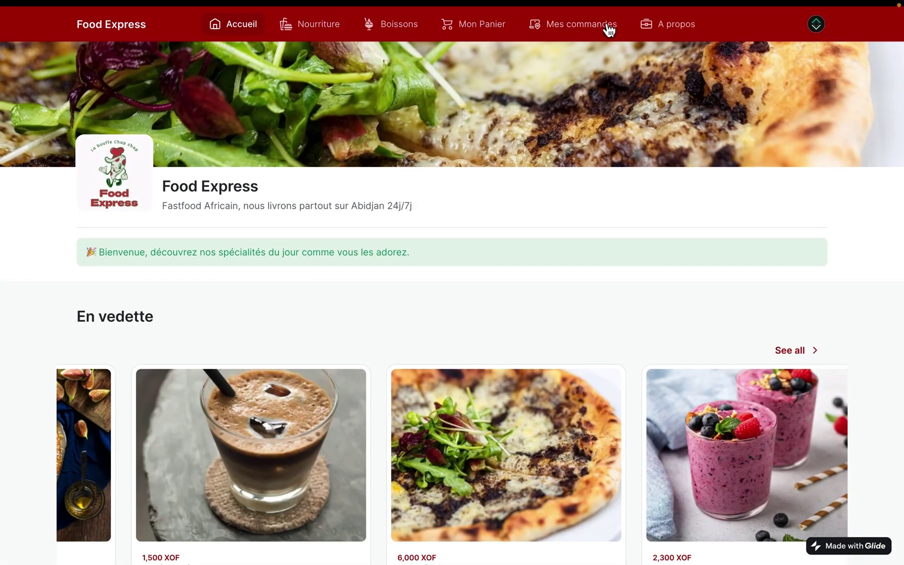
- Look through the Nourriture page's menu sections and add the Panna Cotta to the cart
click(303, 29)
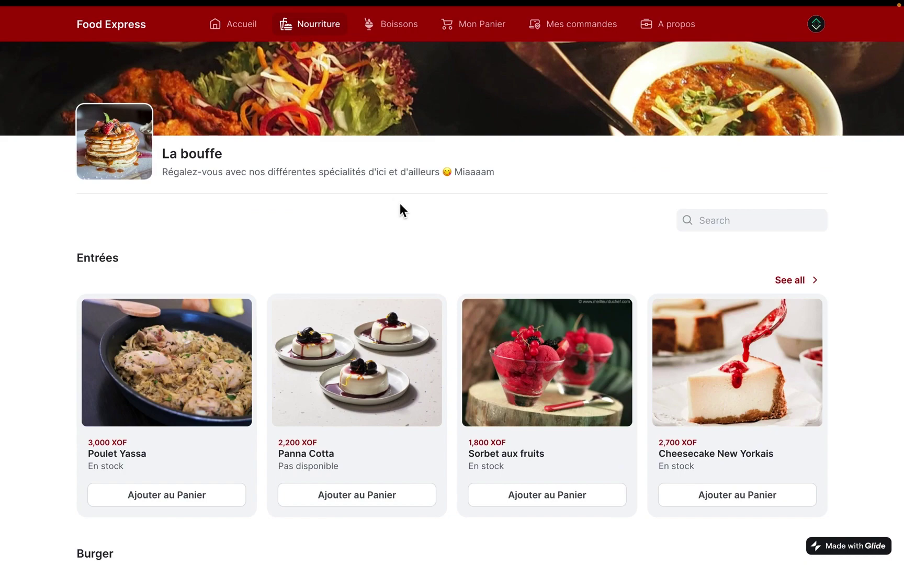
scroll(400, 205, down, 3)
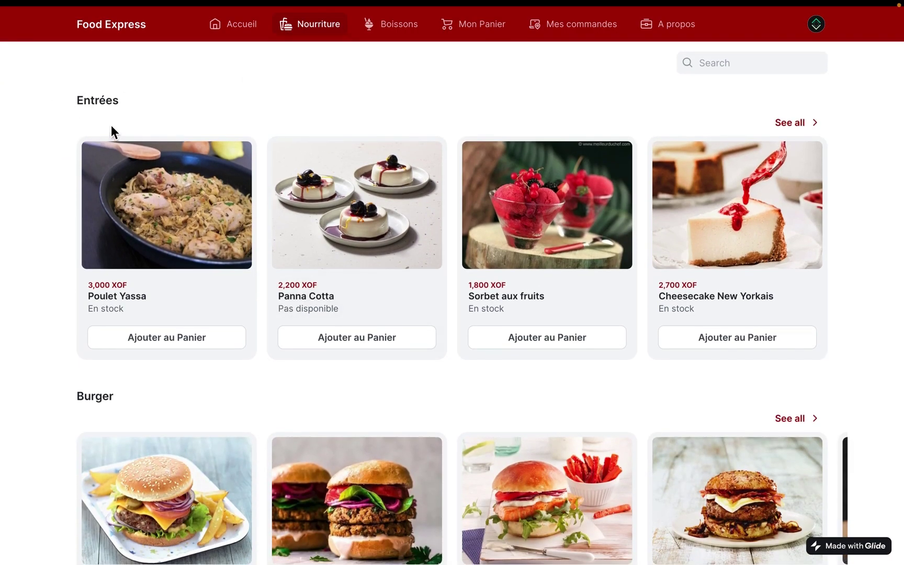
scroll(111, 130, down, 1)
scroll(322, 222, down, 6)
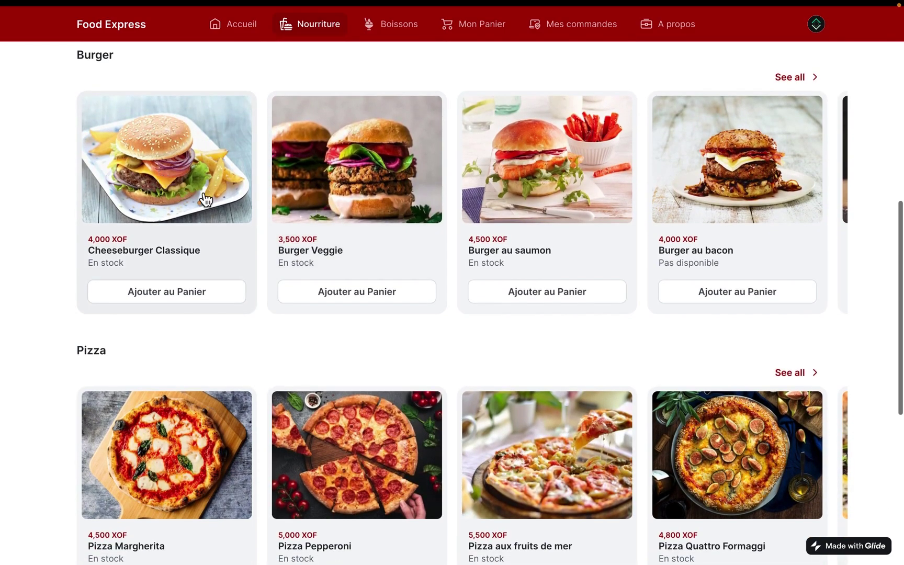
scroll(248, 213, down, 5)
scroll(250, 214, up, 9)
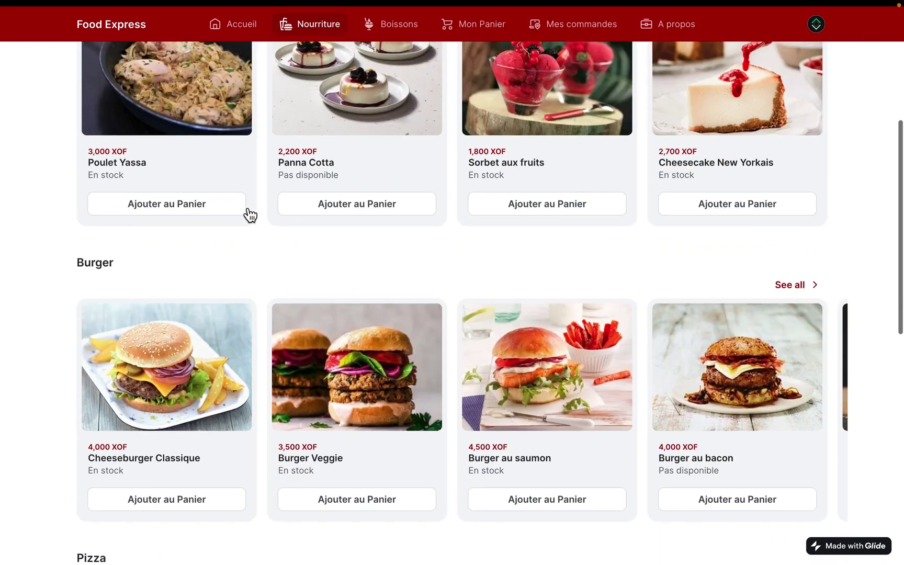
scroll(303, 272, up, 3)
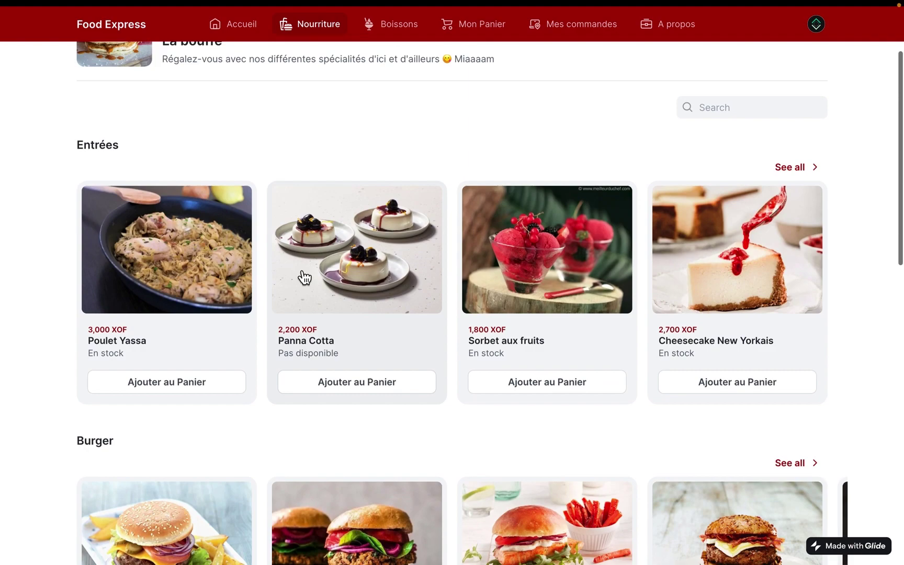
scroll(305, 277, up, 2)
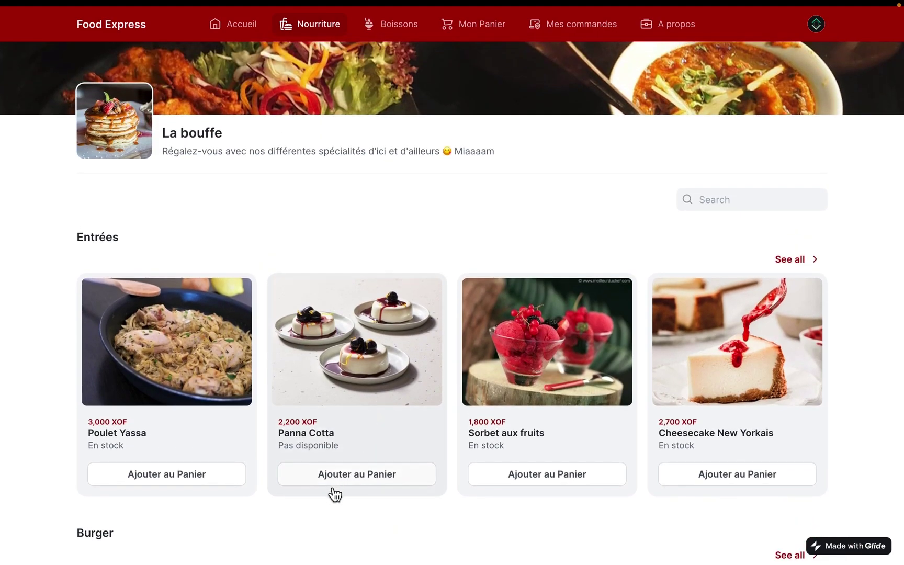
click(369, 475)
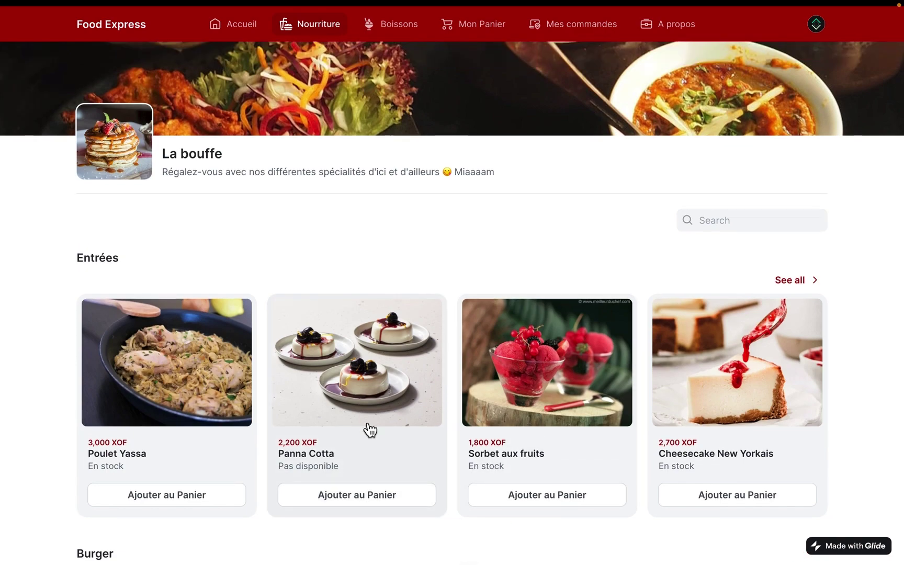
- Open the Panna Cotta product page and review the other products it suggests
click(365, 423)
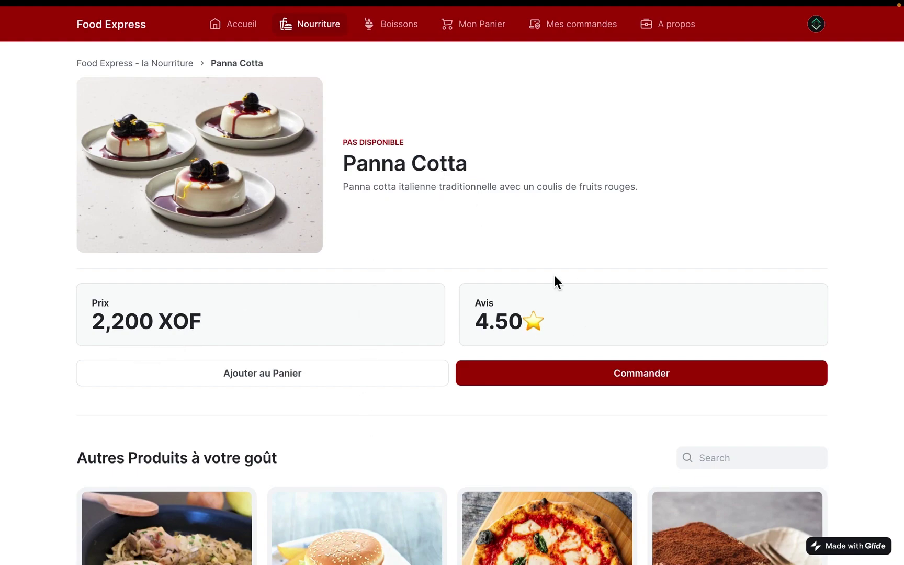
scroll(529, 333, down, 5)
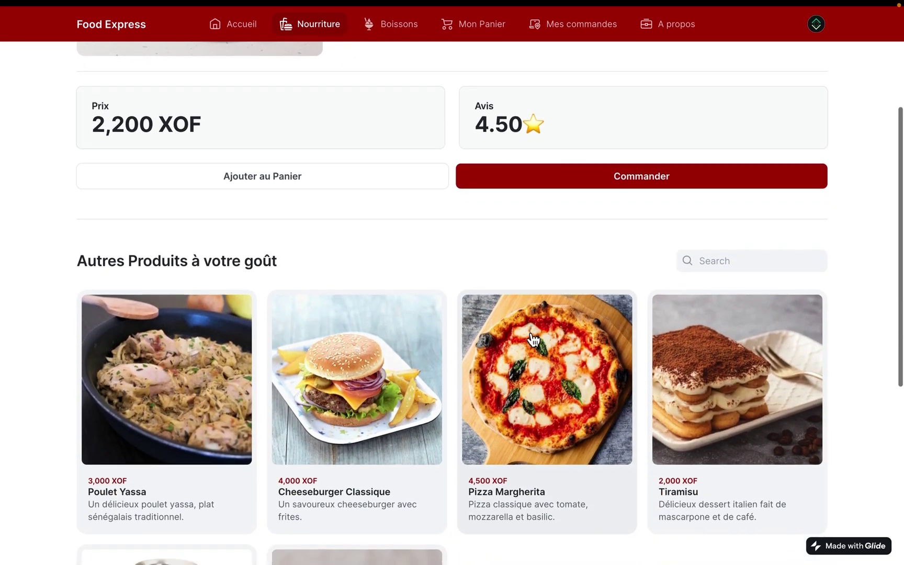
scroll(417, 265, down, 1)
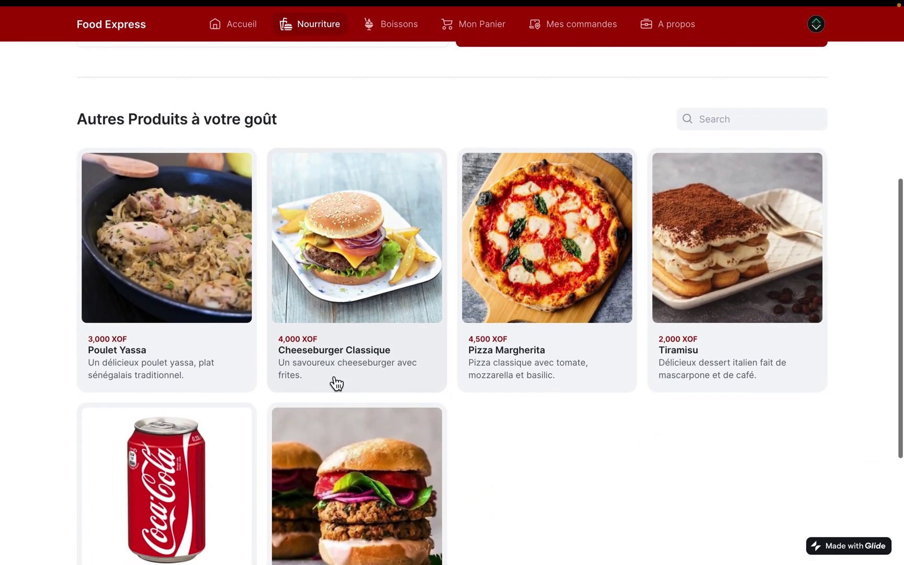
scroll(349, 249, up, 1)
- Open the suggested Cheeseburger Classique and try to add it to the cart from its product page
click(353, 338)
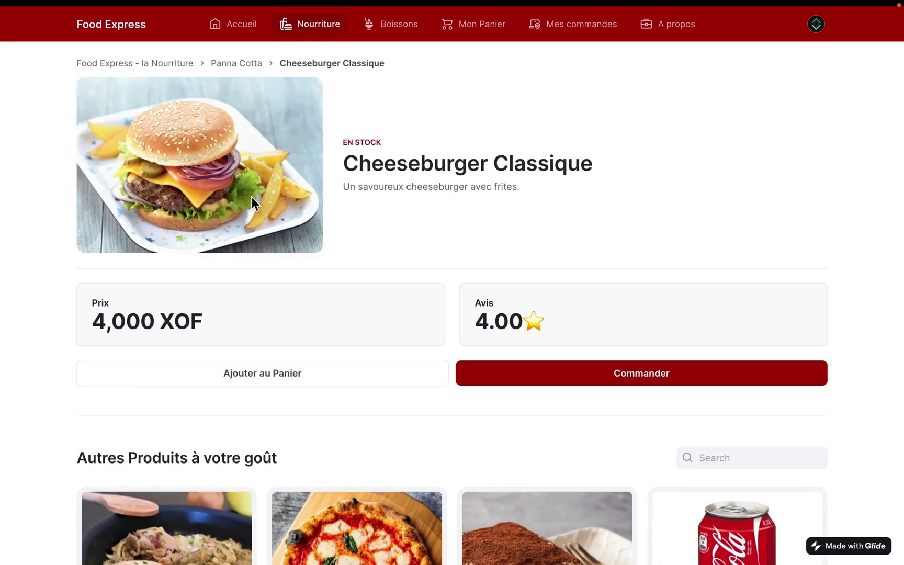
scroll(254, 193, down, 3)
scroll(247, 294, up, 3)
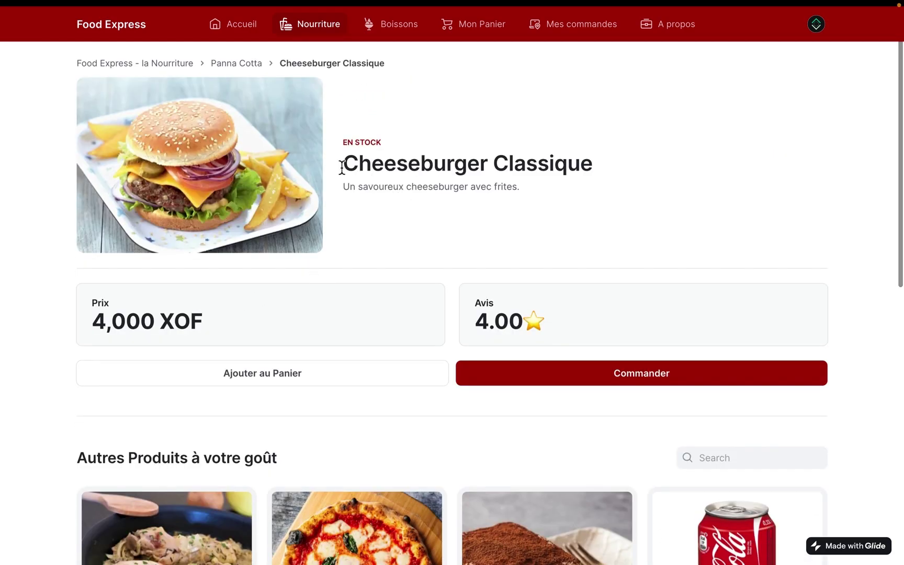
click(284, 373)
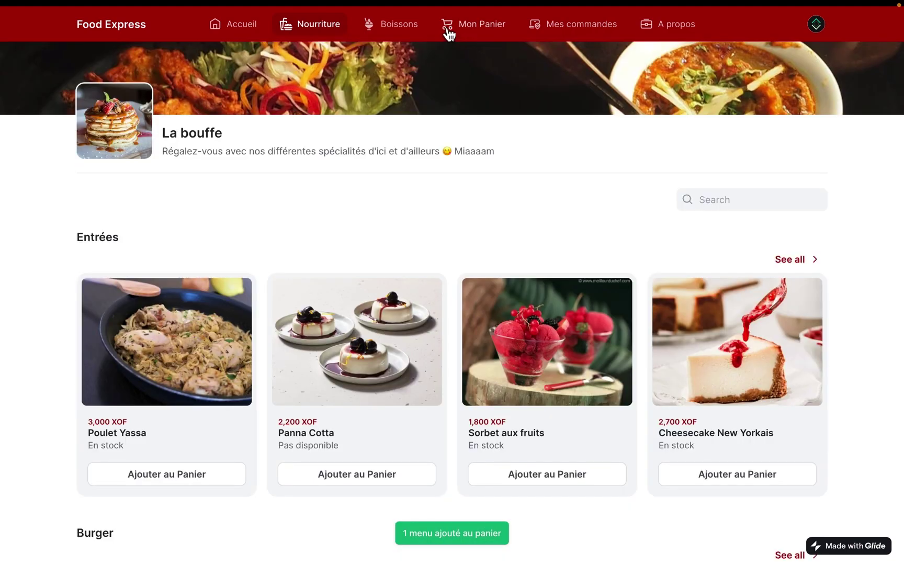
- Examine the drinks on the Boissons page, including the Soda and Dessert sections
click(418, 30)
scroll(395, 221, down, 5)
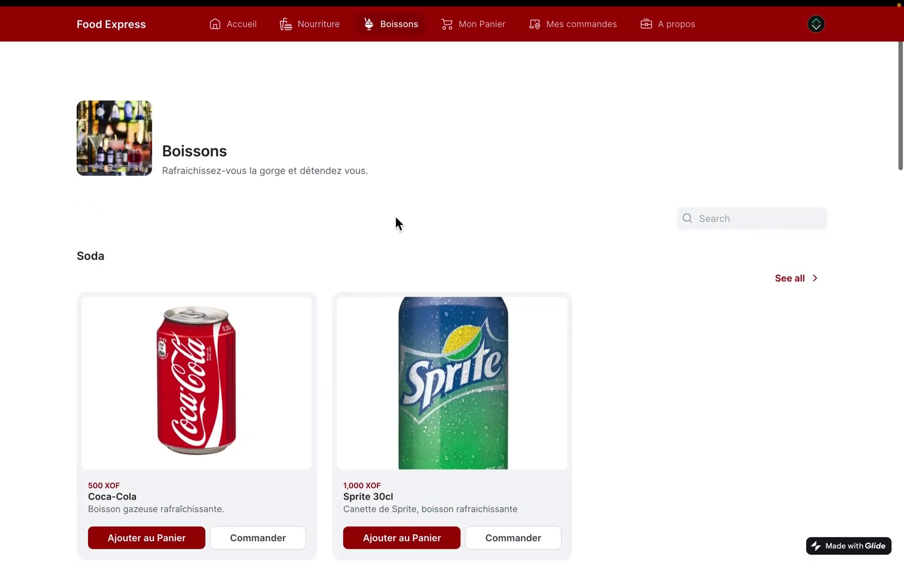
scroll(399, 225, down, 3)
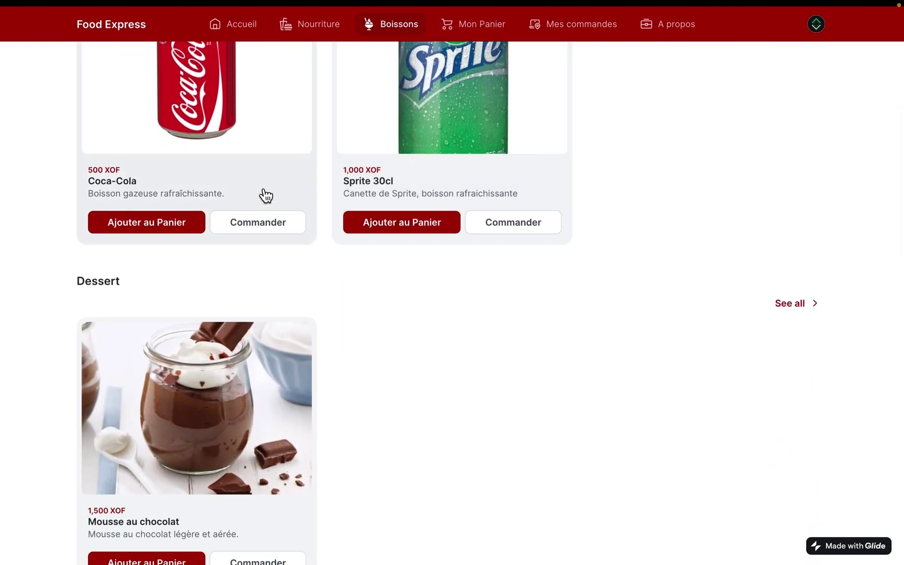
scroll(264, 195, down, 2)
scroll(264, 196, down, 5)
scroll(263, 195, up, 15)
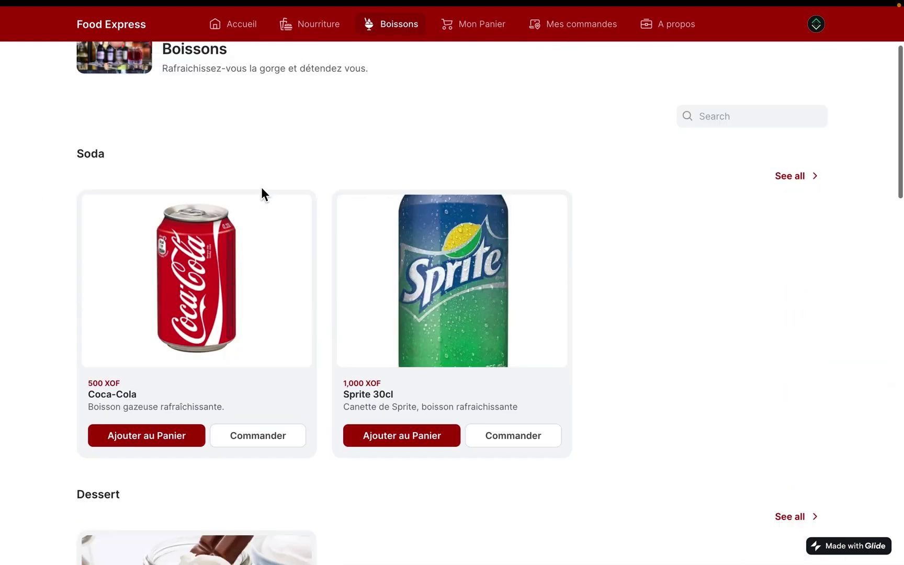
- Remove the Panna Cotta from the cart
click(484, 28)
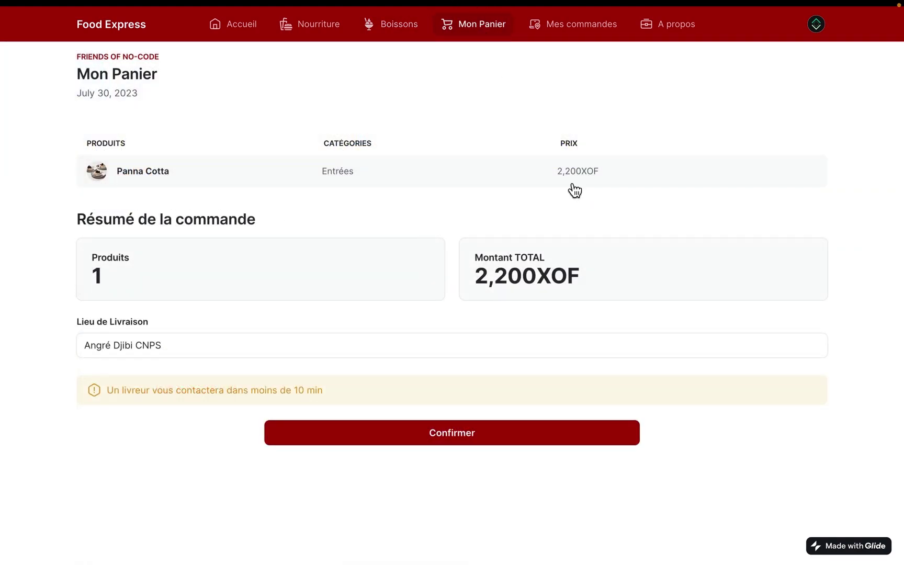
mouse_move(763, 174)
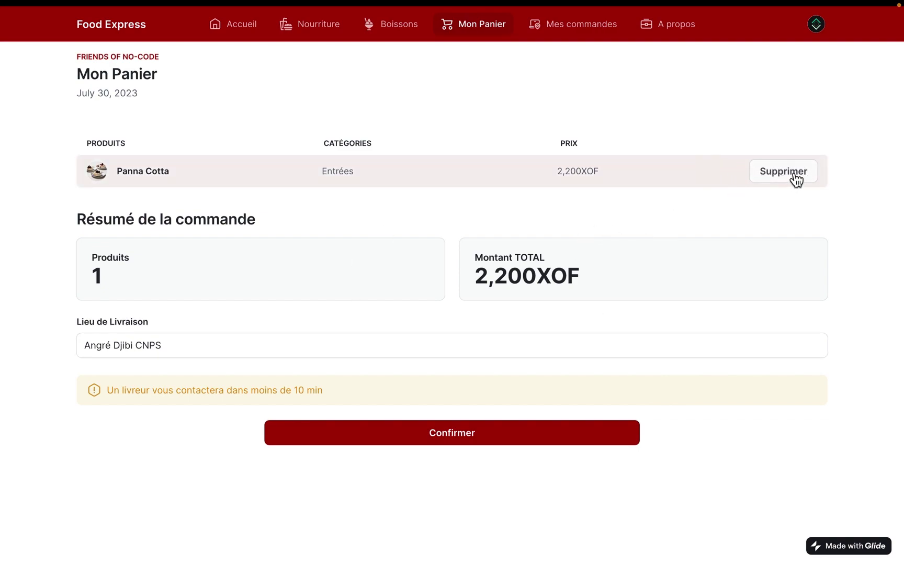
click(793, 175)
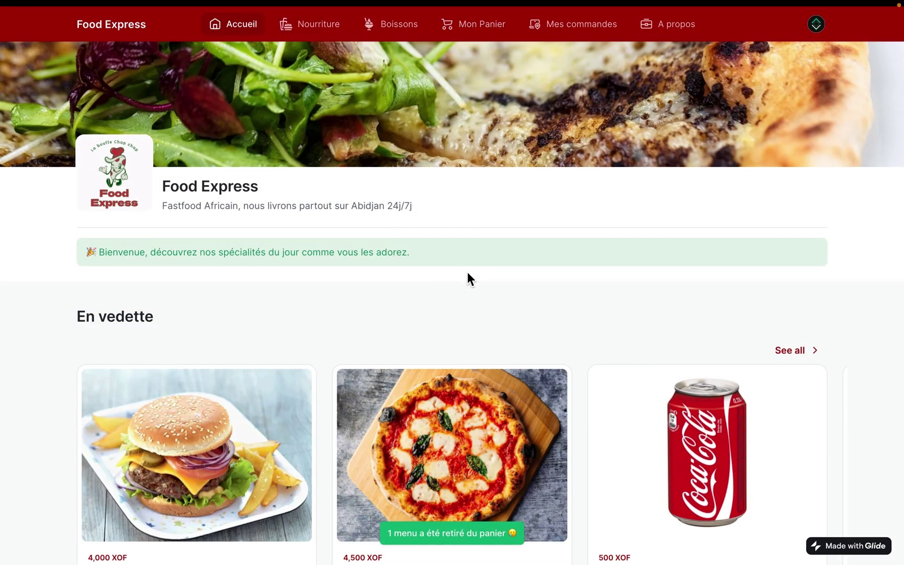
- Add Poulet Yassa, Burger Veggie and Pizza Quattro Formaggi from the Nourriture page to the cart, and open the cart
click(330, 33)
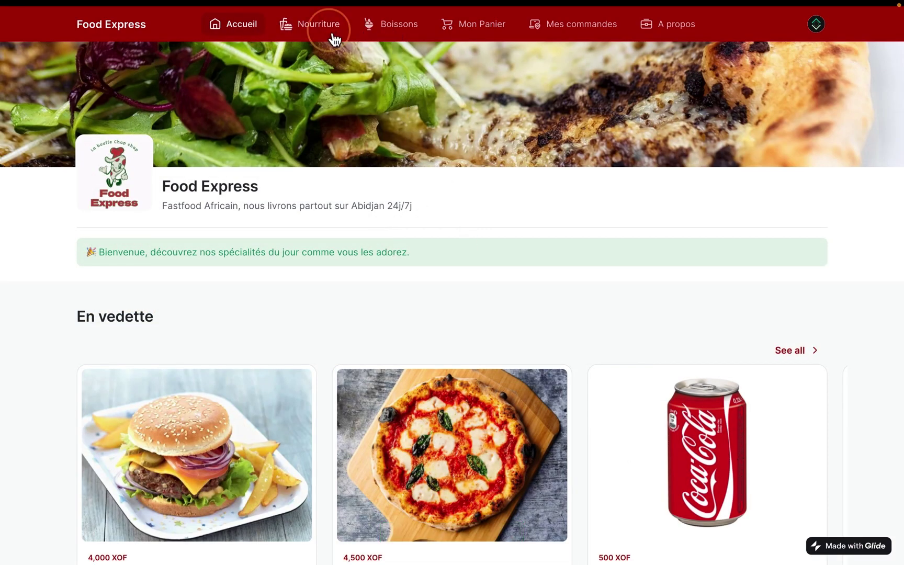
scroll(313, 238, down, 5)
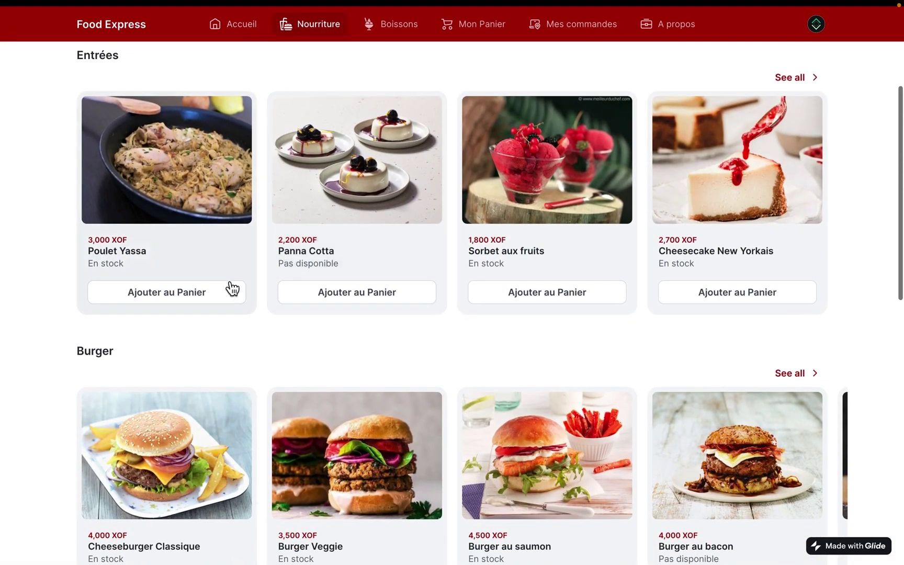
click(218, 291)
scroll(218, 292, down, 5)
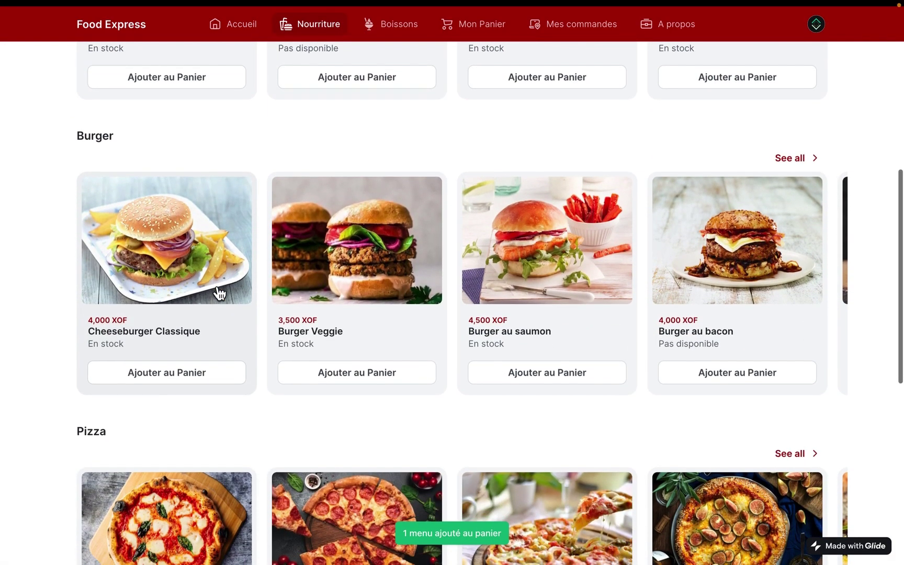
click(373, 382)
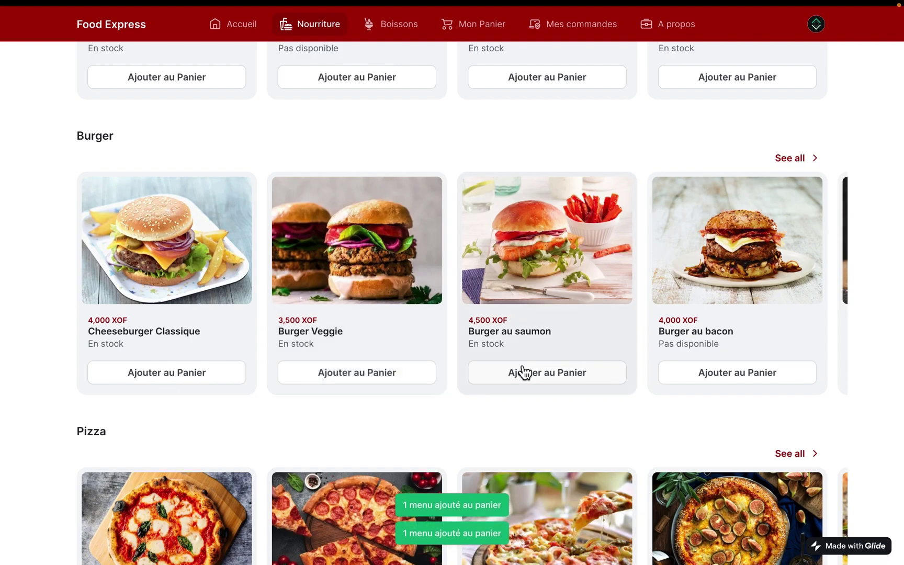
scroll(522, 371, down, 5)
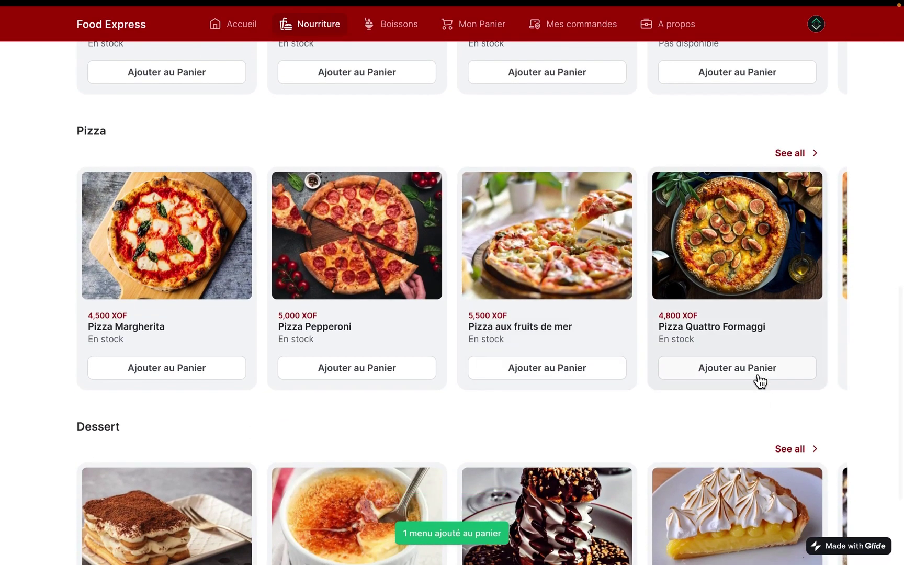
click(758, 380)
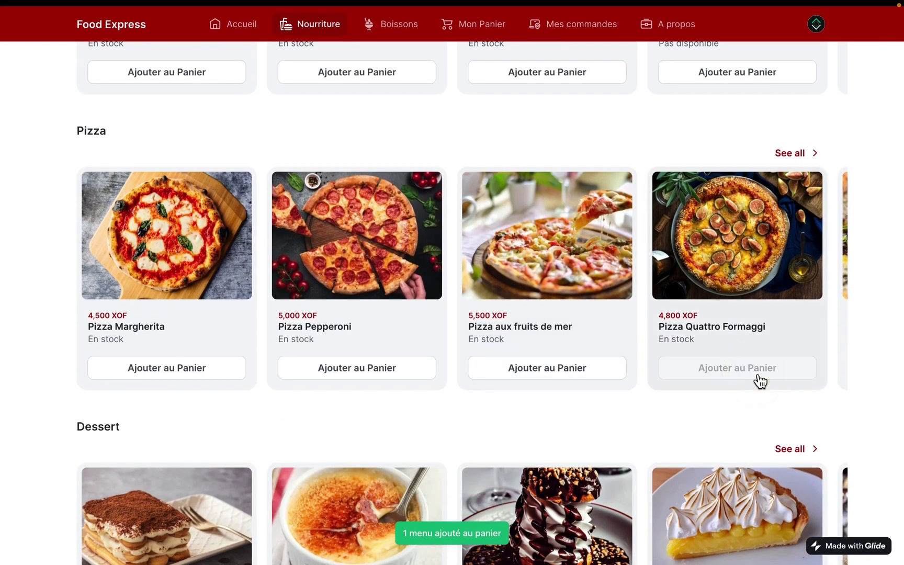
click(491, 30)
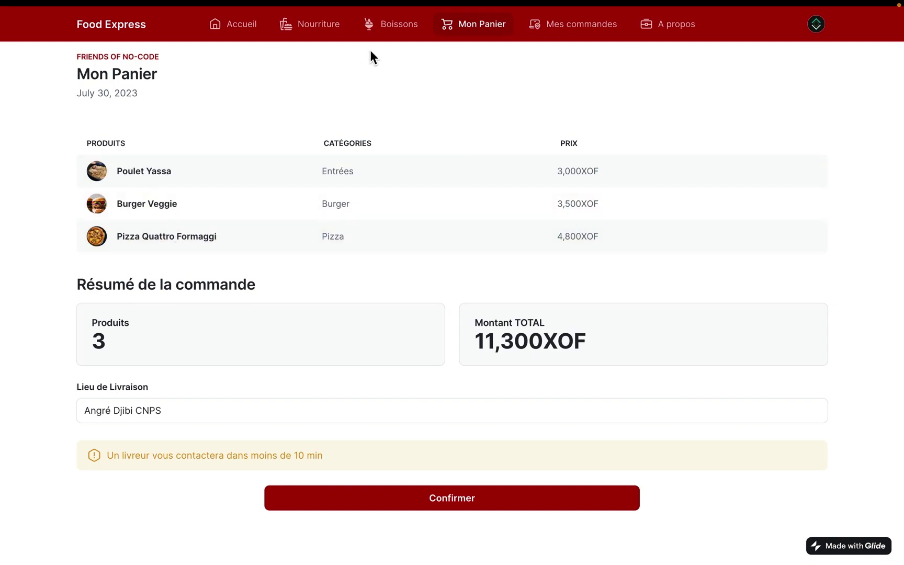
- Add Pizza Pepperoni from the Nourriture page to the cart and confirm the order from Mon Panier
click(315, 30)
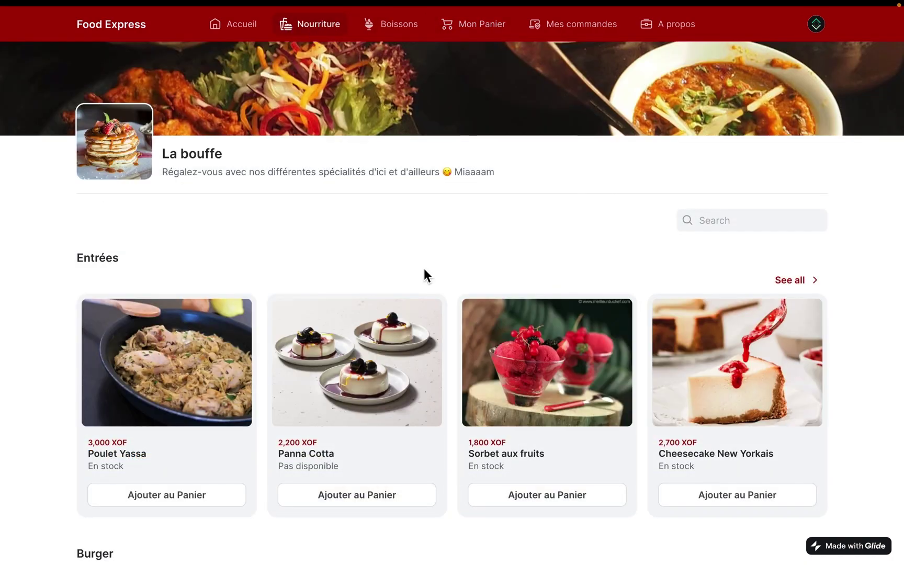
scroll(424, 276, down, 10)
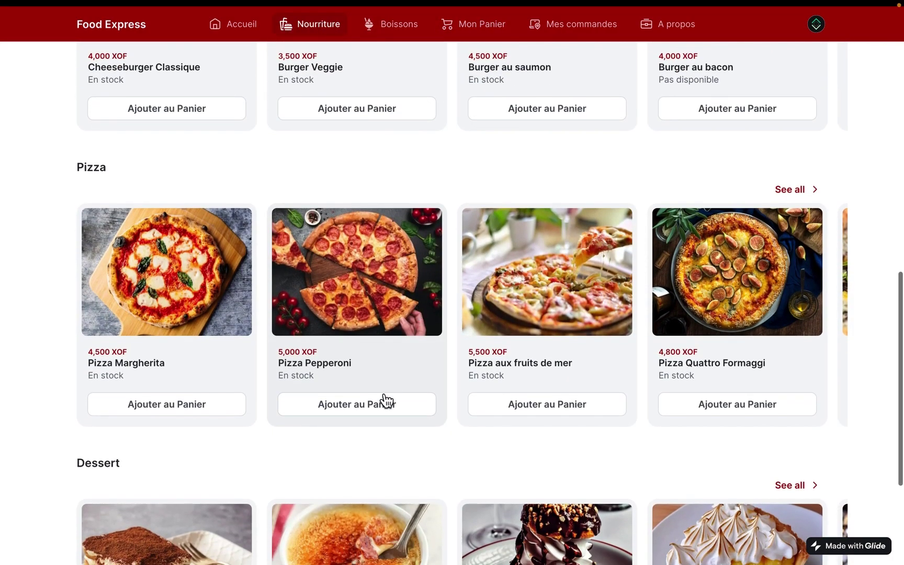
click(385, 405)
click(481, 29)
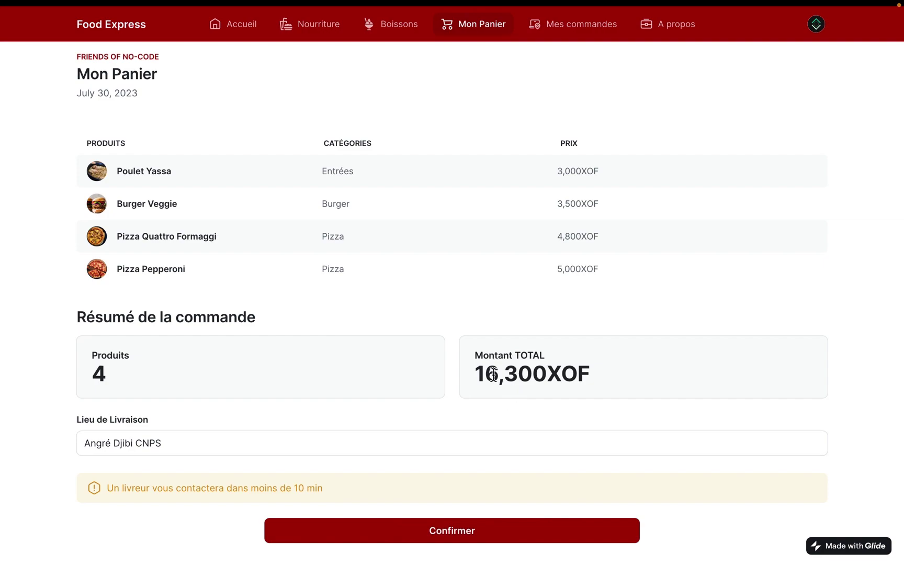
scroll(492, 374, down, 1)
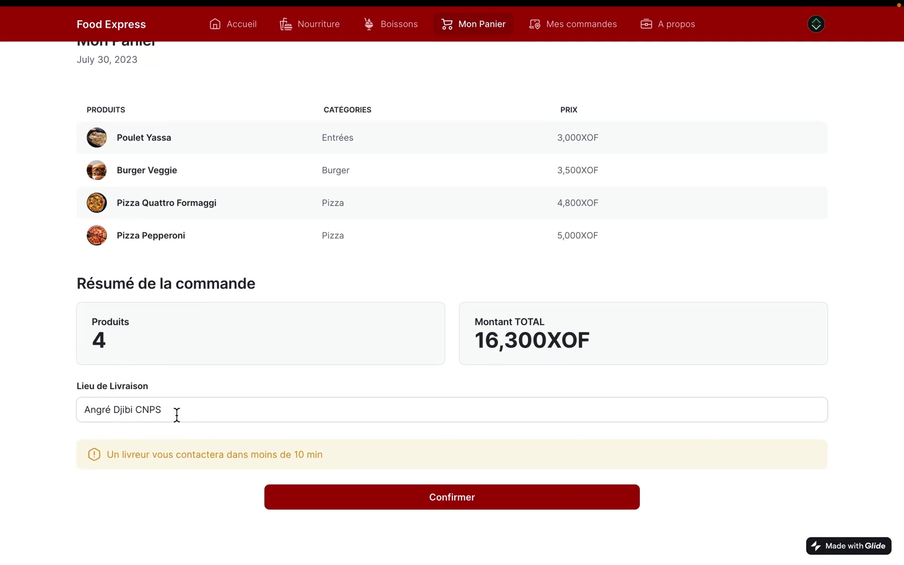
click(462, 506)
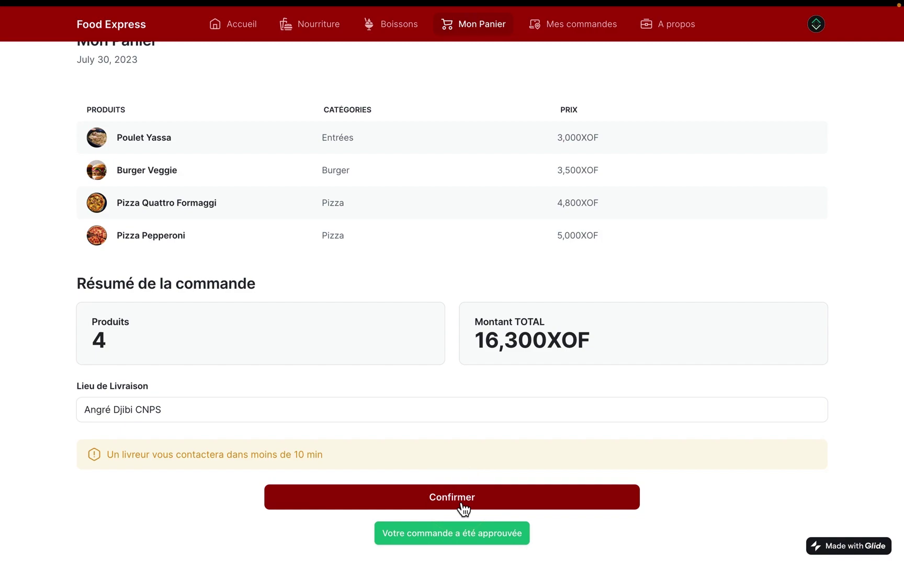
- Open the pending order under Mes commandes and review its details, menu items and order summary
click(570, 26)
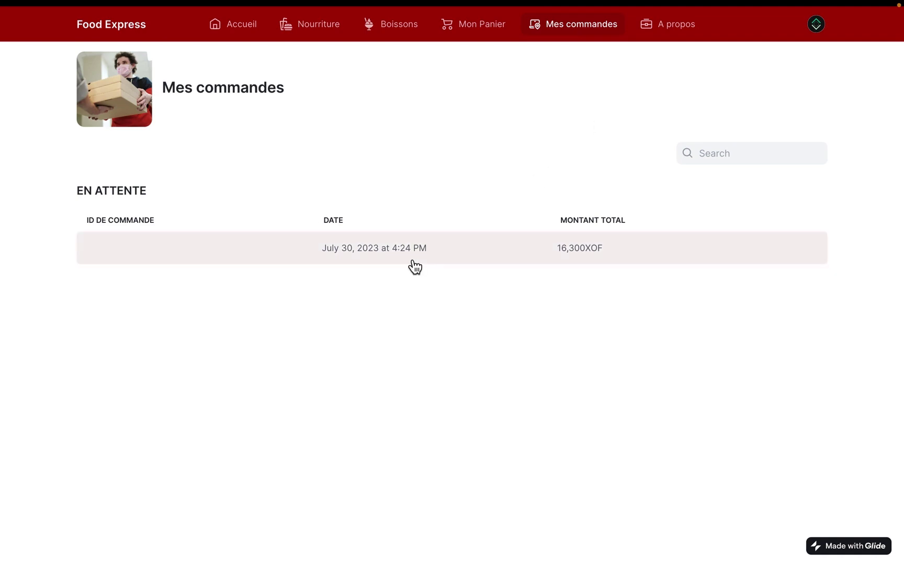
click(439, 250)
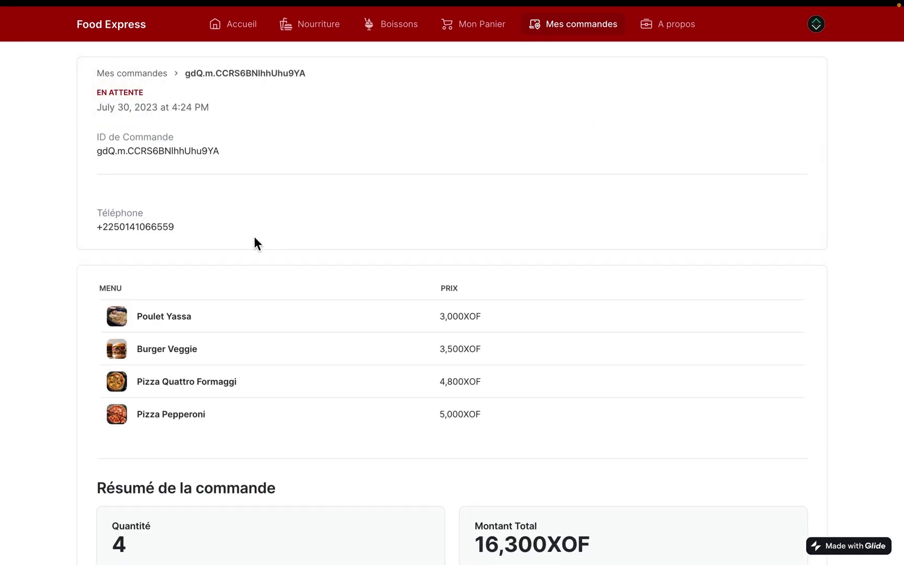
scroll(254, 236, down, 3)
scroll(254, 236, up, 3)
scroll(255, 239, down, 2)
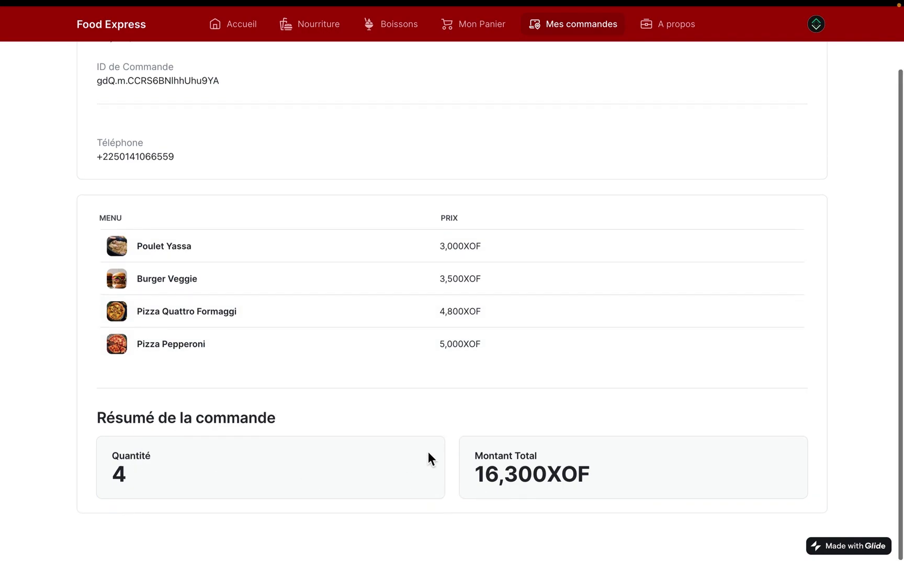
scroll(428, 455, up, 2)
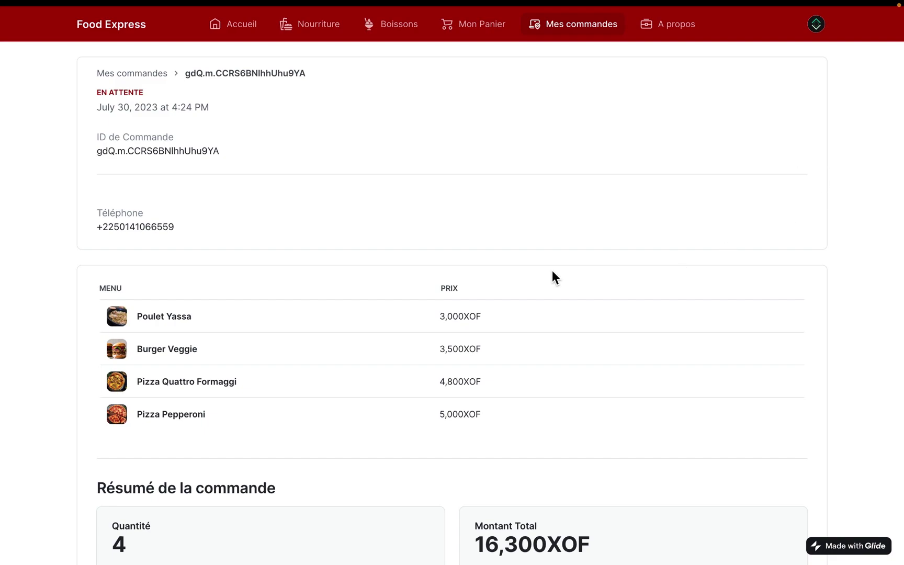
- Examine the restaurant's service, location, delivery and contact information on the A propos page
click(677, 34)
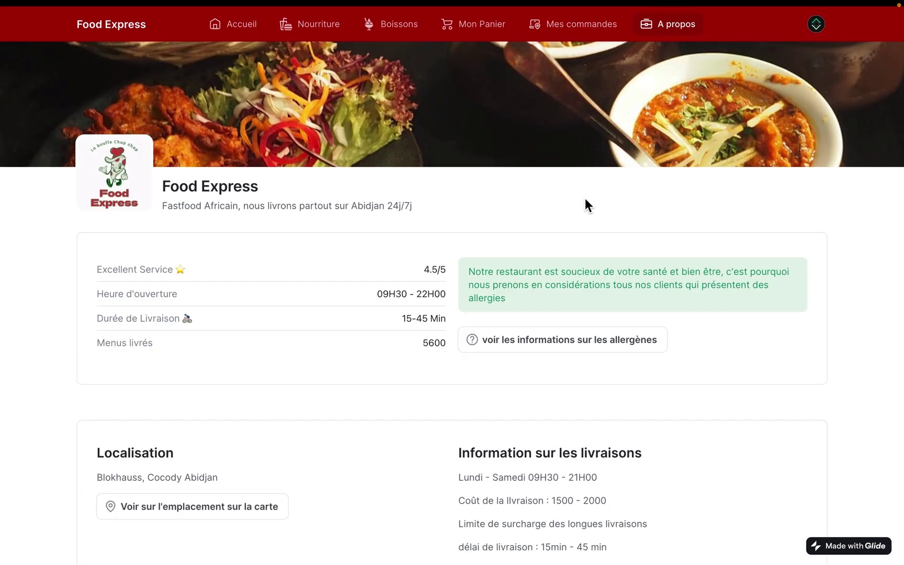
scroll(585, 198, down, 3)
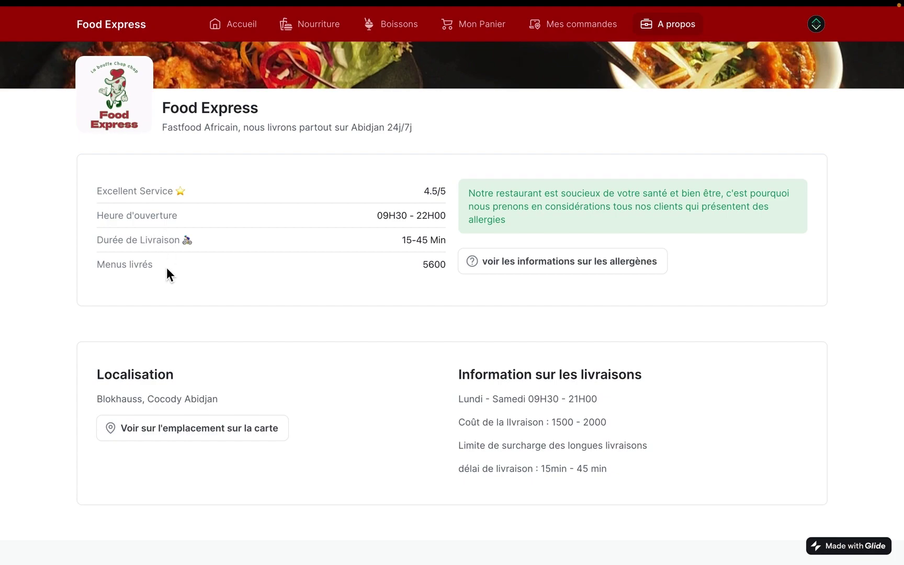
scroll(531, 243, down, 2)
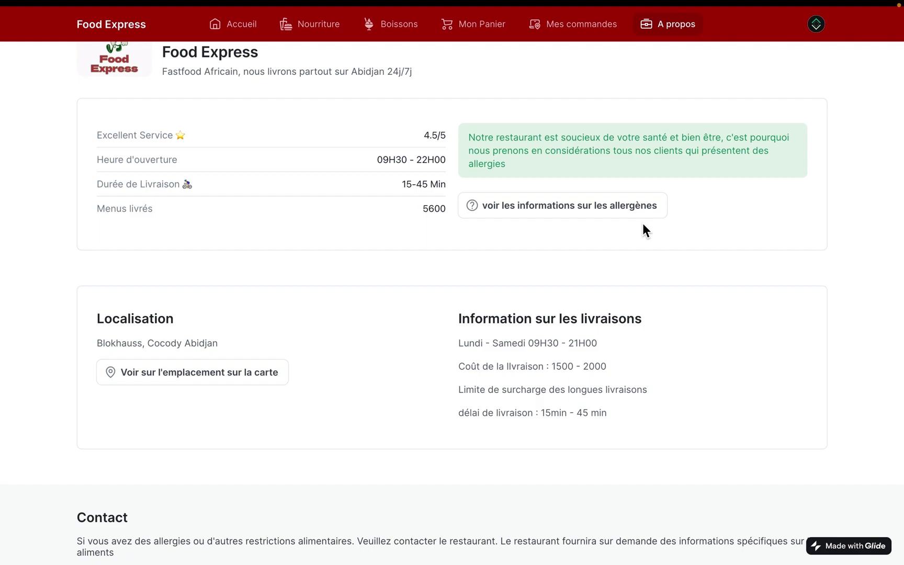
scroll(561, 344, down, 3)
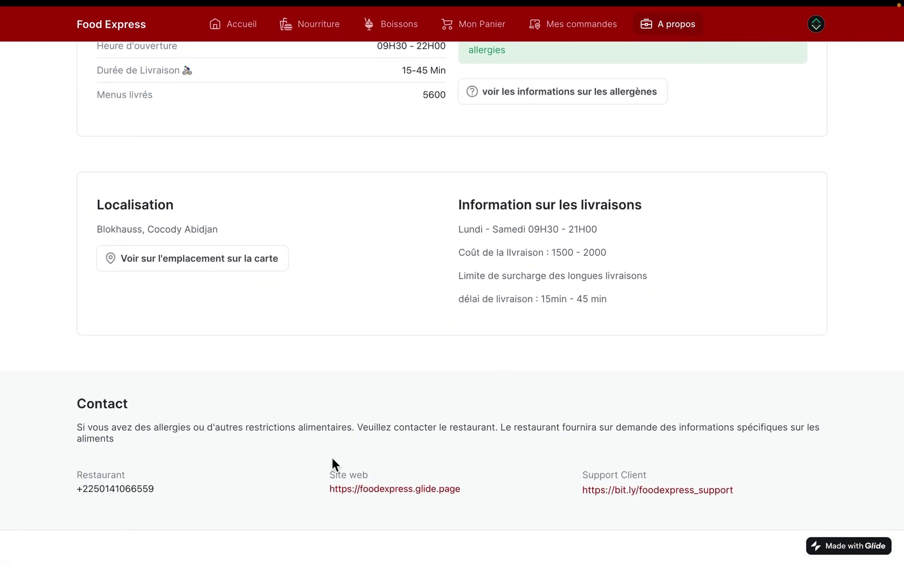
scroll(333, 464, up, 6)
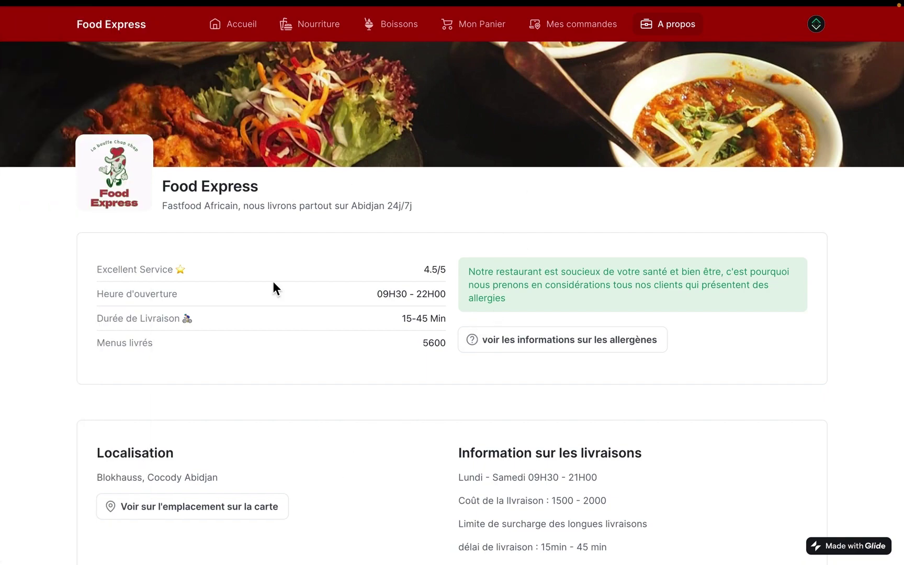
- Switch to the Food Express project in the Glide editor and examine the Accueil preview and the Menu data table's columns
mouse_move(4, 316)
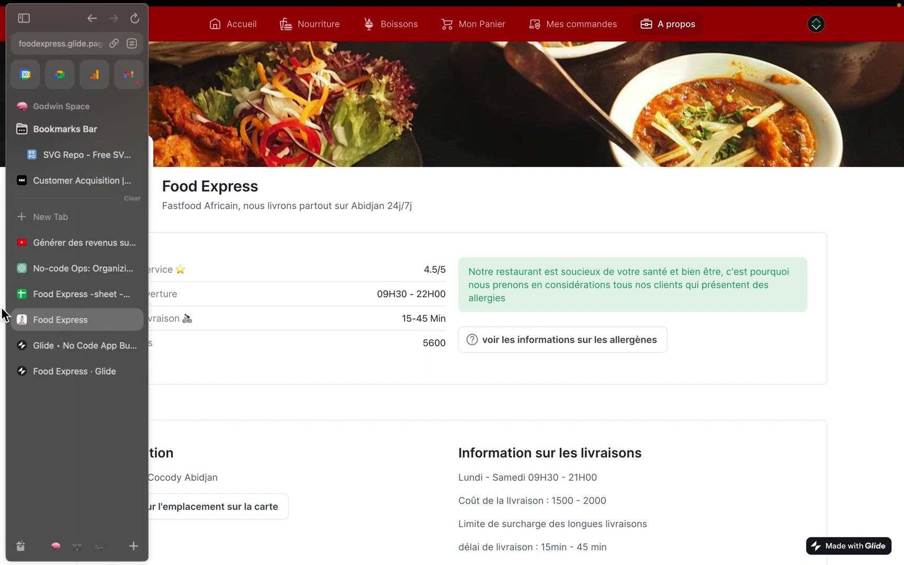
click(87, 368)
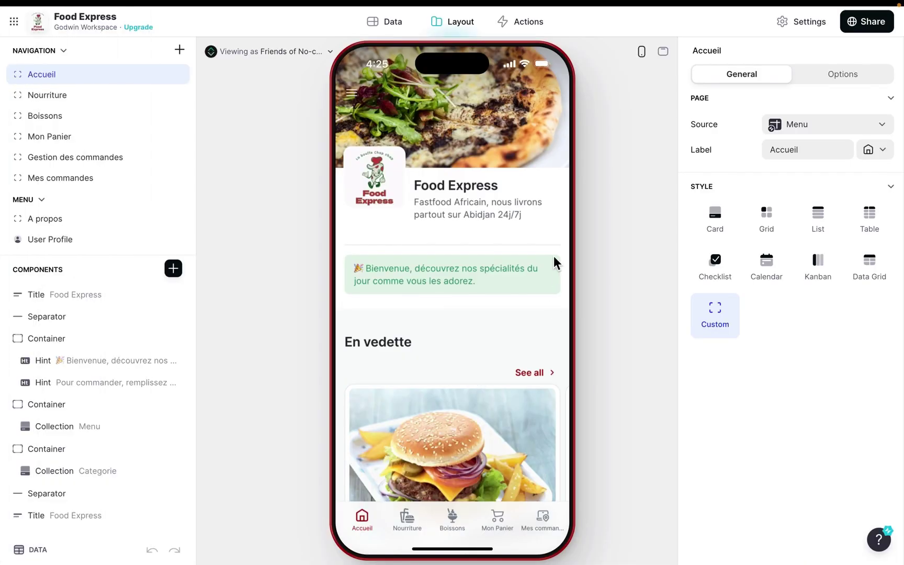
scroll(514, 211, down, 10)
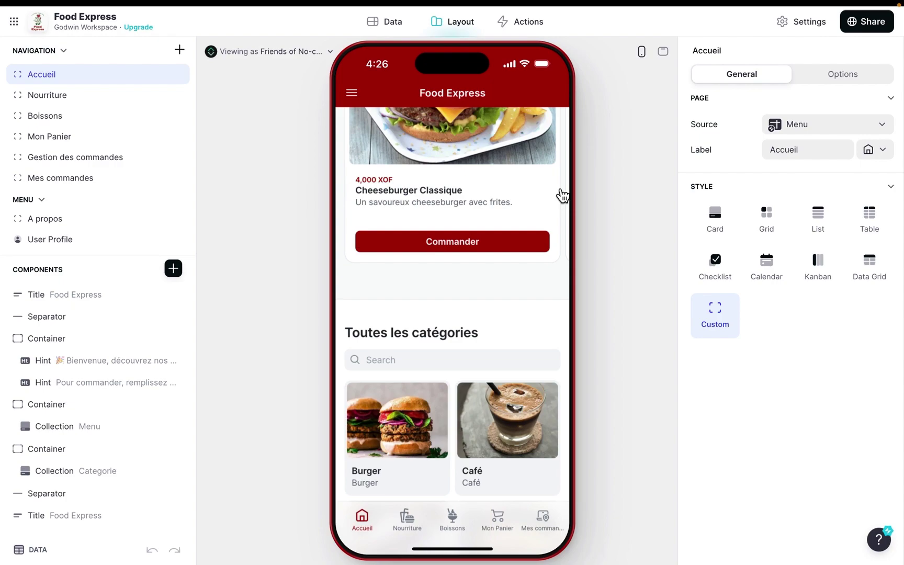
scroll(490, 238, down, 6)
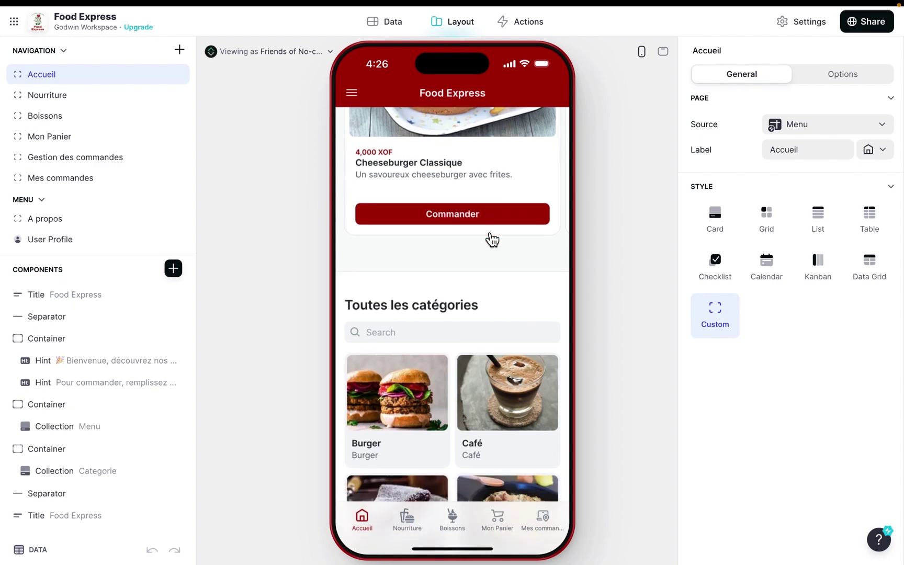
click(401, 33)
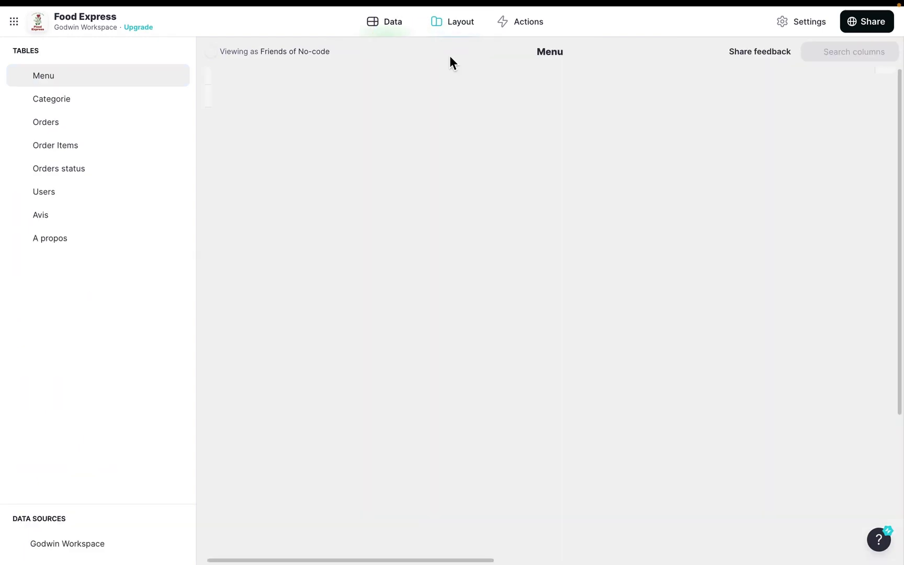
scroll(475, 271, right, 15)
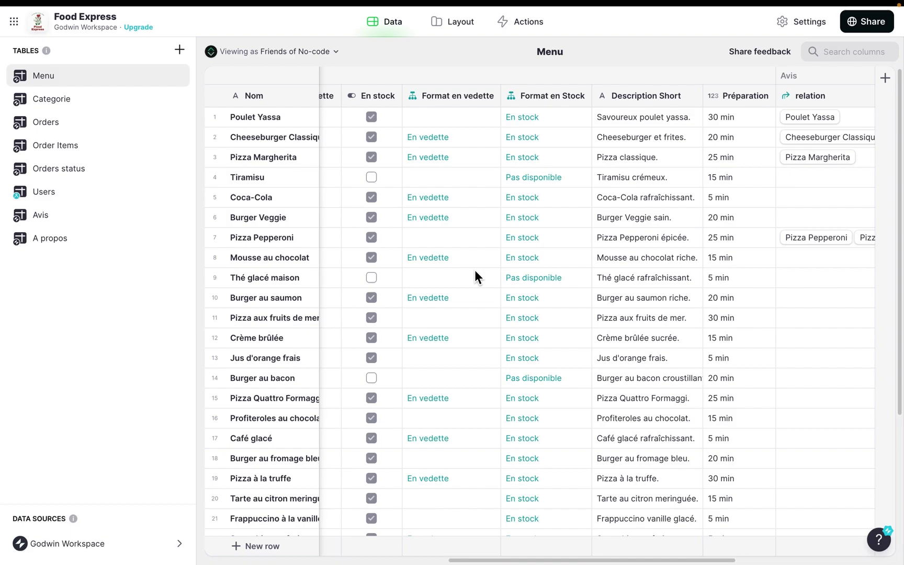
- Switch to the FigJam board and examine the Problème and Solutions notes in the Projet Glide section
key(ctrl+Right)
scroll(490, 272, up, 10)
scroll(491, 272, down, 3)
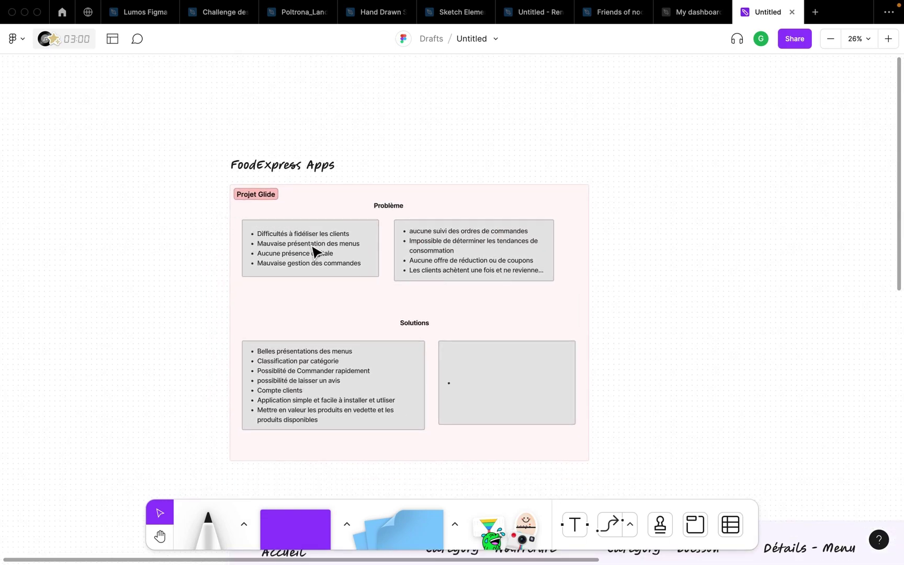
ctrl+scroll(314, 253, up, 2)
scroll(314, 253, down, 2)
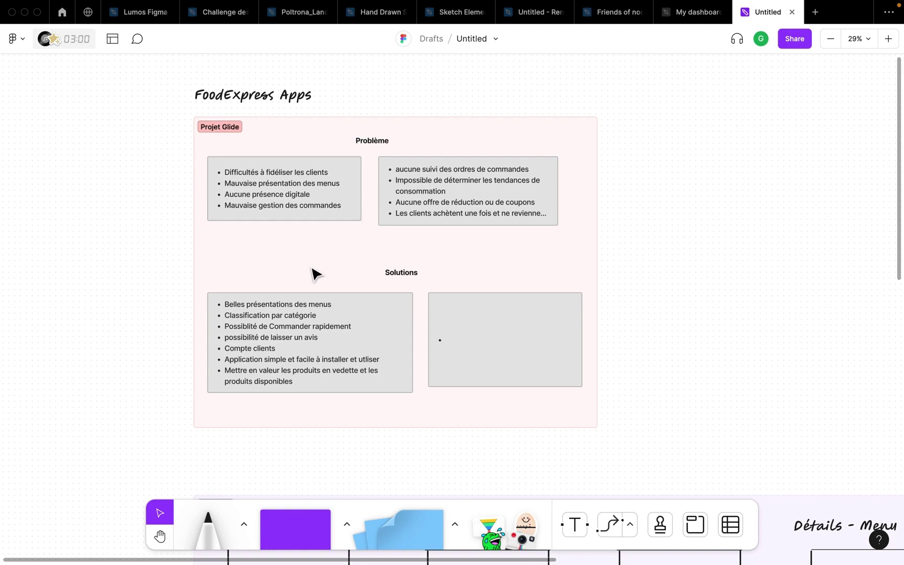
- Move the loose Category 1 block into the Resto Info page wireframe, below the Avis box
scroll(314, 272, down, 10)
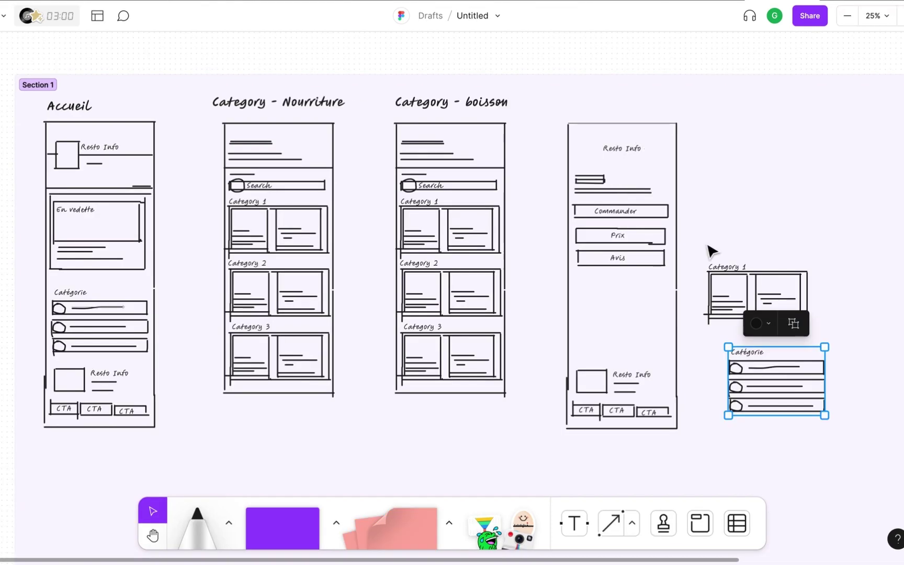
scroll(711, 251, up, 5)
scroll(712, 251, down, 5)
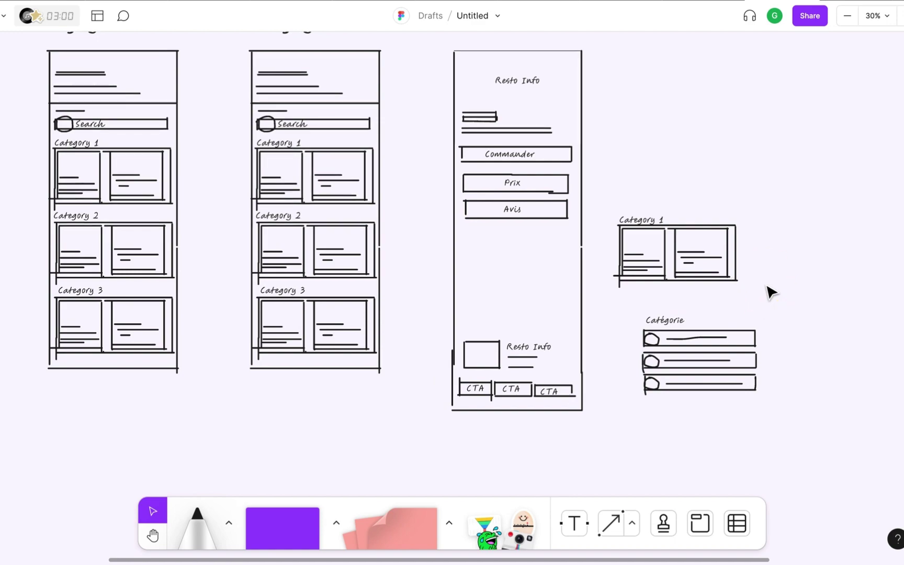
drag(610, 202, 762, 286)
drag(710, 260, 550, 277)
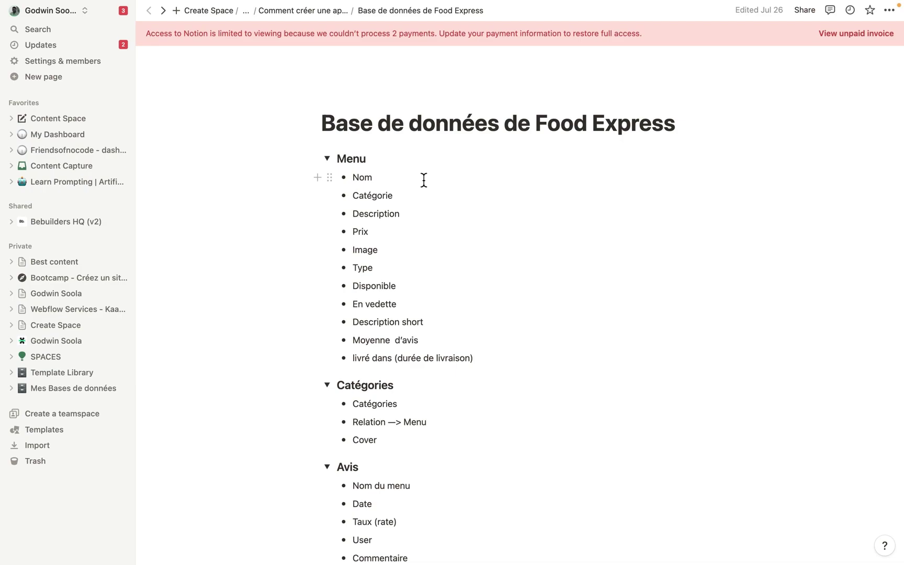
- Review the tables and fields listed on the Base de données de Food Express page, from Menu through A propos
scroll(424, 180, down, 5)
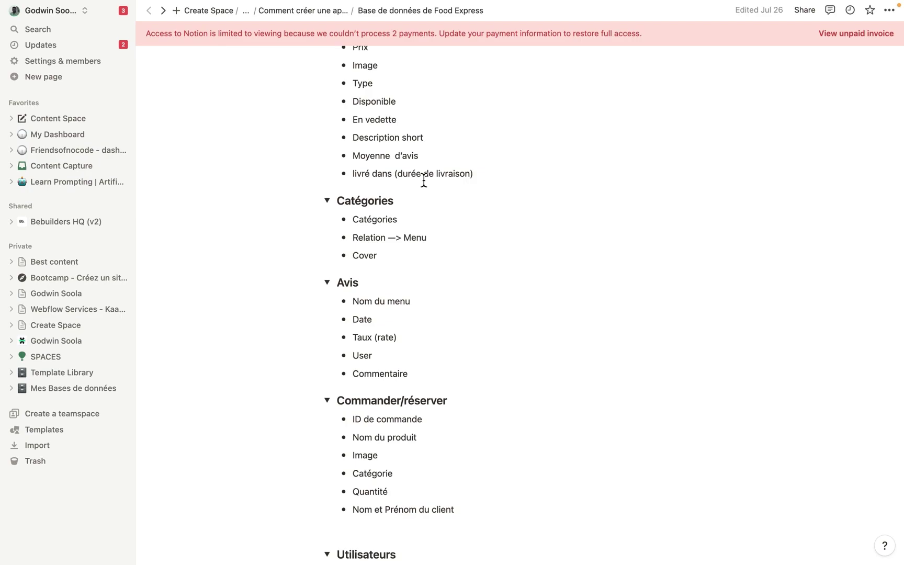
scroll(424, 180, down, 5)
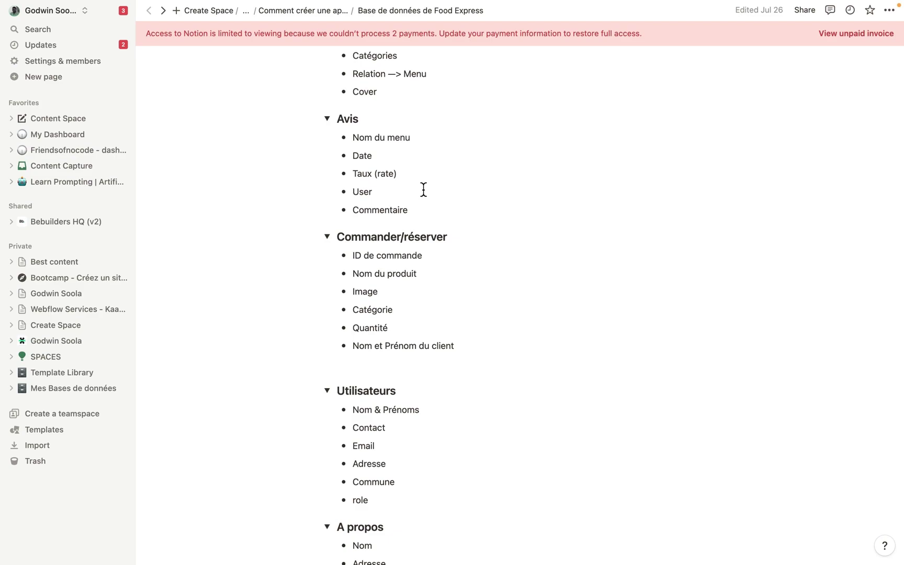
scroll(431, 242, down, 3)
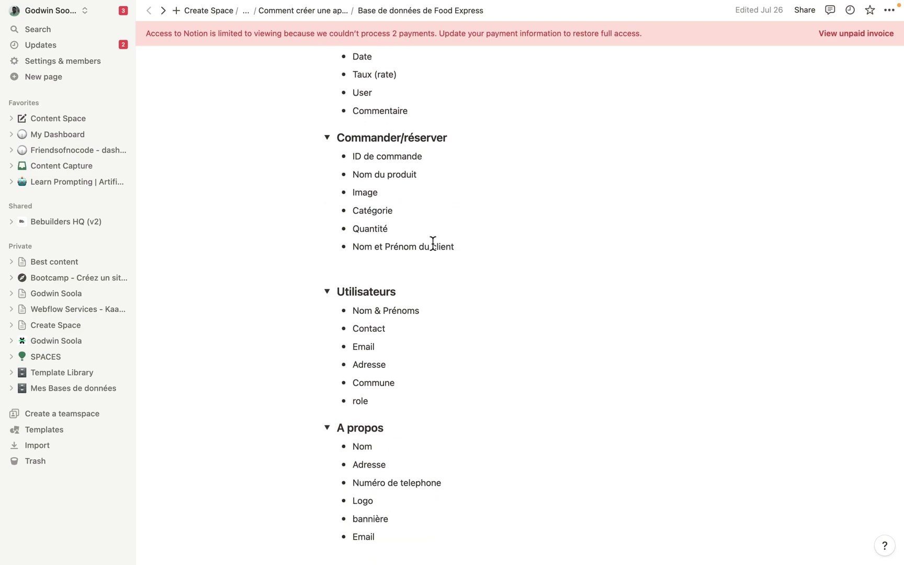
scroll(433, 243, down, 2)
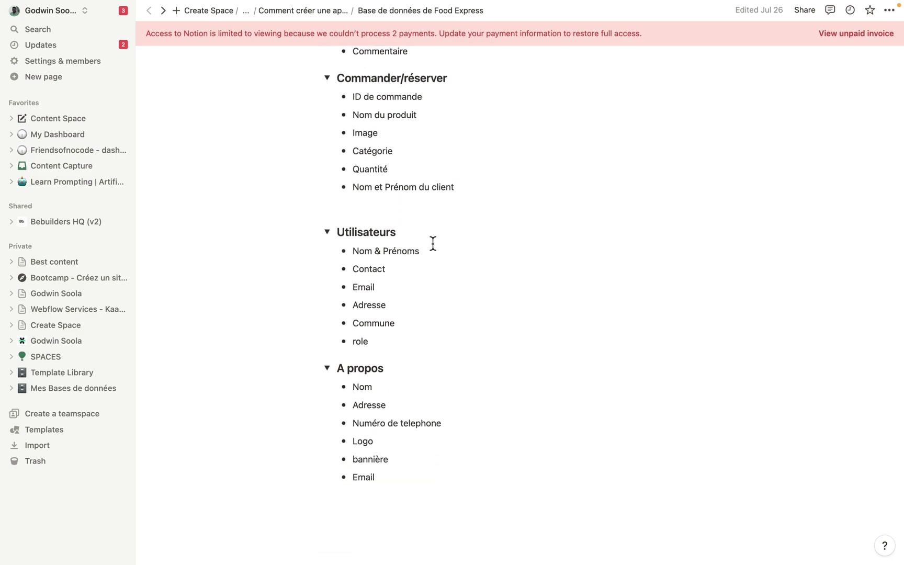
scroll(432, 243, up, 6)
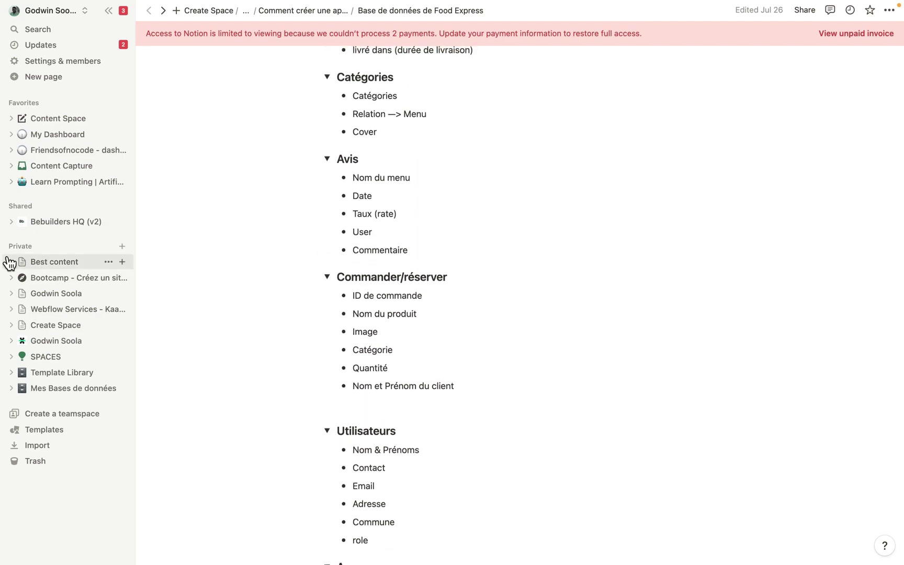
- Switch to ChatGPT in Arc and write the French prompt for a menu data table with rows and columns, requesting 20 menus
key(ctrl+Up)
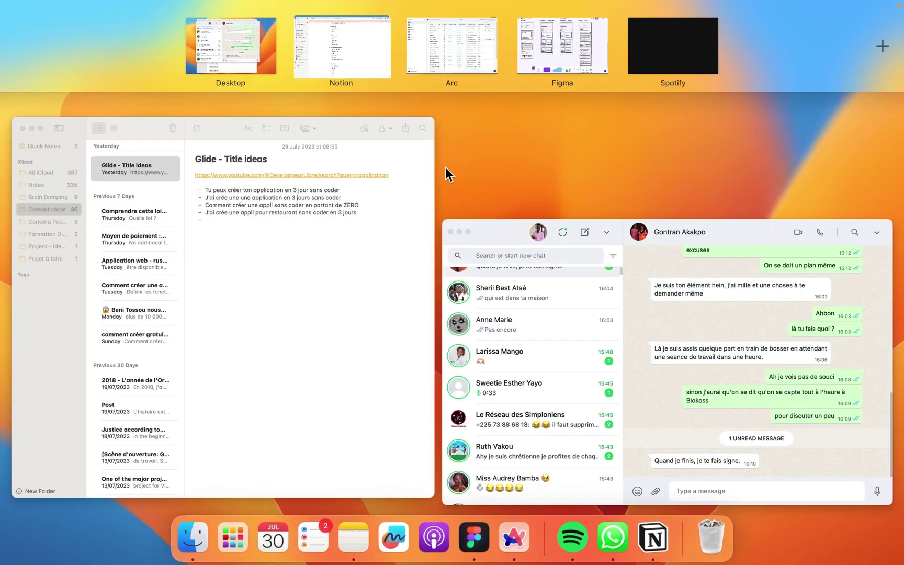
click(459, 40)
text(15 menus)
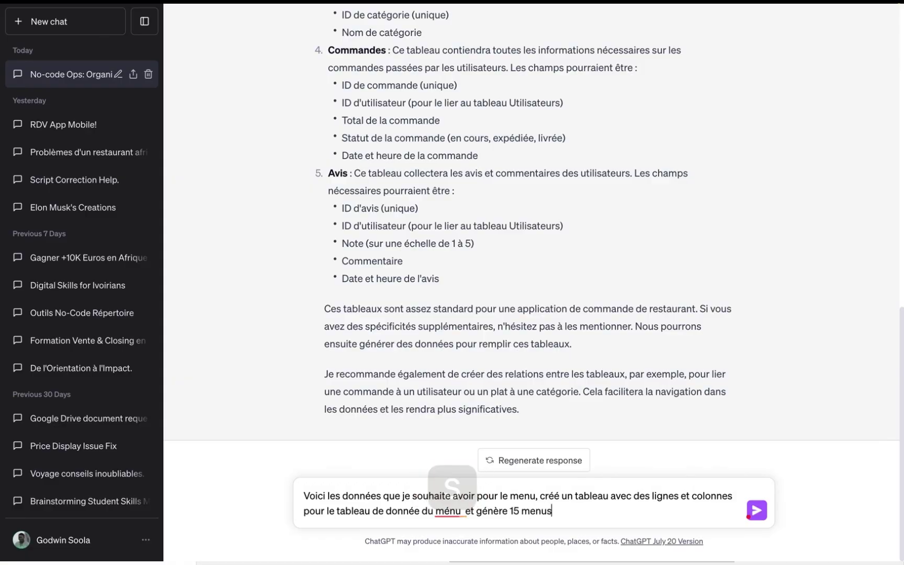
key(BackSpace)
key(BackSpace)
key(BackSpace)
key(BackSpace)
key(BackSpace)
key(BackSpace)
key(BackSpace)
key(BackSpace)
text(20 menus)
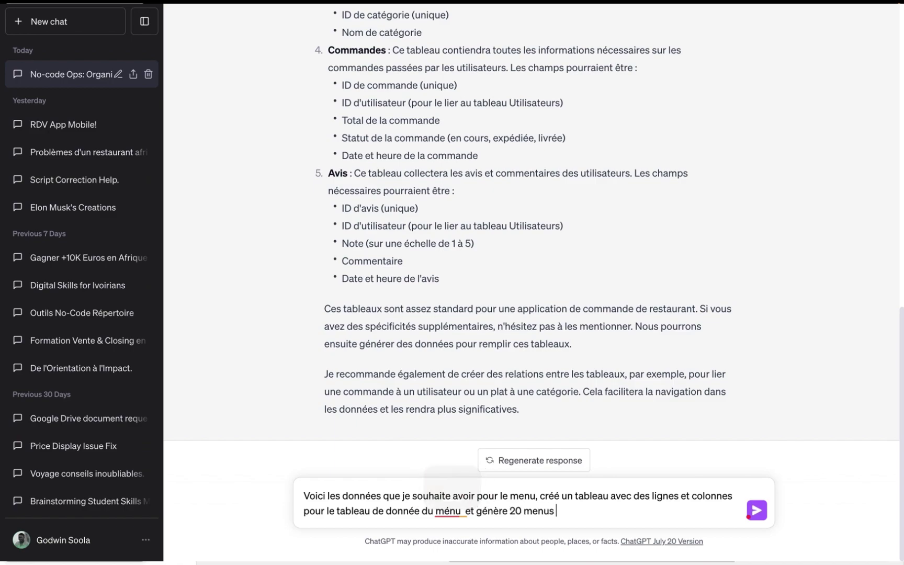
- Paste the menu field list into the ChatGPT prompt and annotate Type with "(boissons, nourriture)"
key(super+v)
click(392, 437)
text((boissons, )
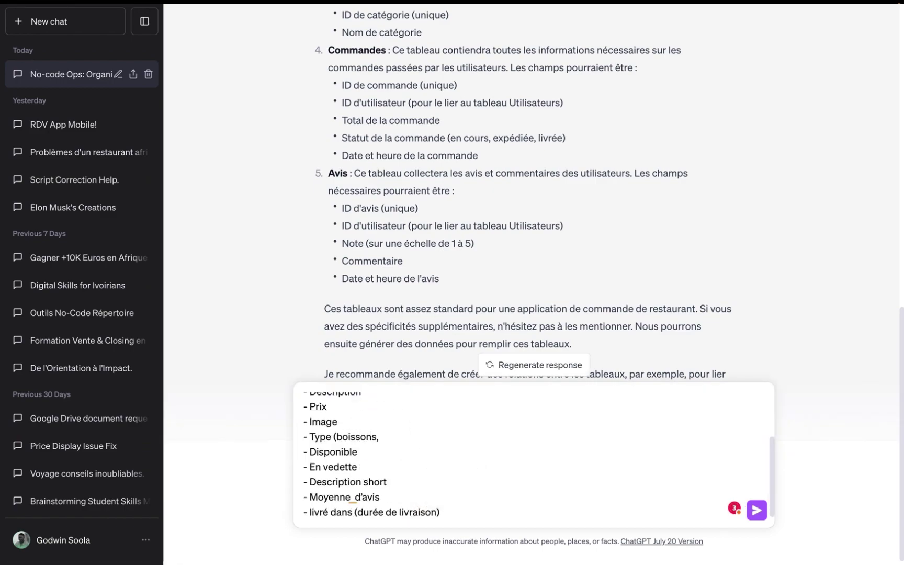
text(nourriture, burger)
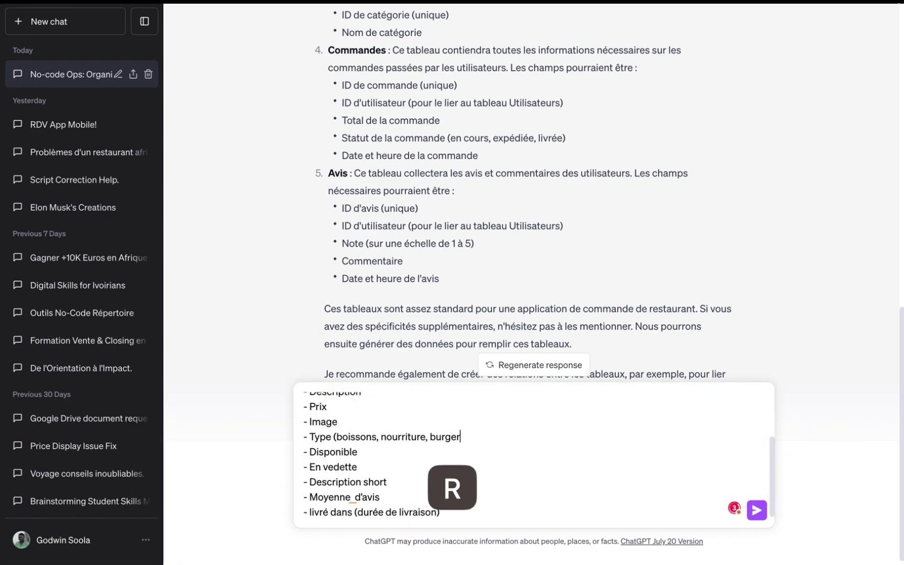
key(BackSpace)
key(BackSpace)
key(BackSpace)
key(BackSpace)
key(BackSpace)
key(BackSpace)
key(BackSpace)
key(BackSpace)
text())
- Annotate the Catégorie field in the prompt with example values "(déssert, plats d'entrées, burger, pizza etc.)"
scroll(384, 460, up, 3)
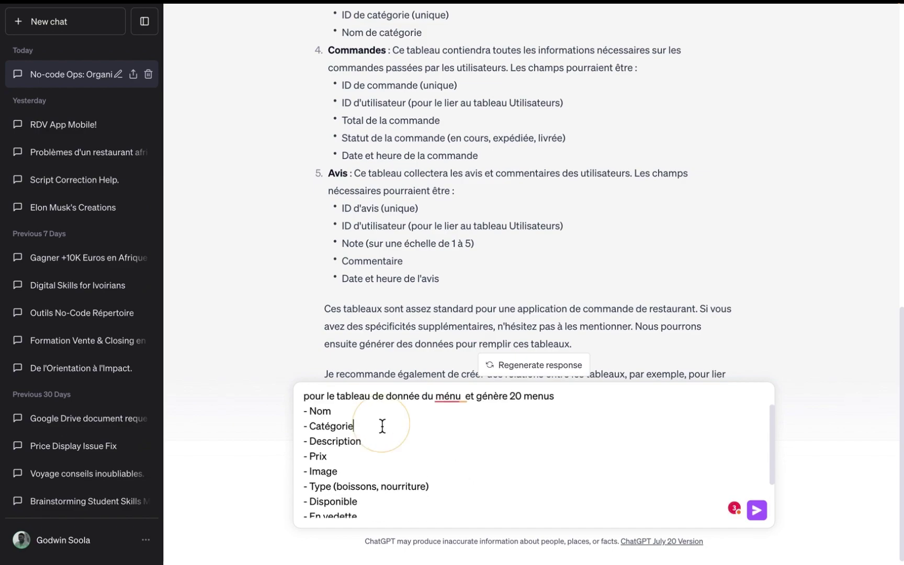
text(()
text(déssert, plats d'entrées, burger, )
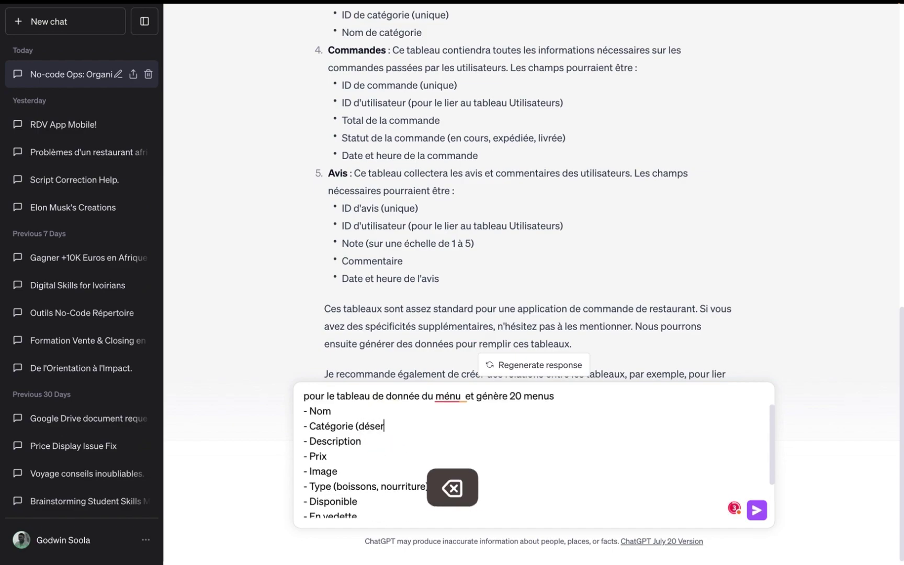
text(p)
key(BackSpace)
text(burger, pizza etc.))
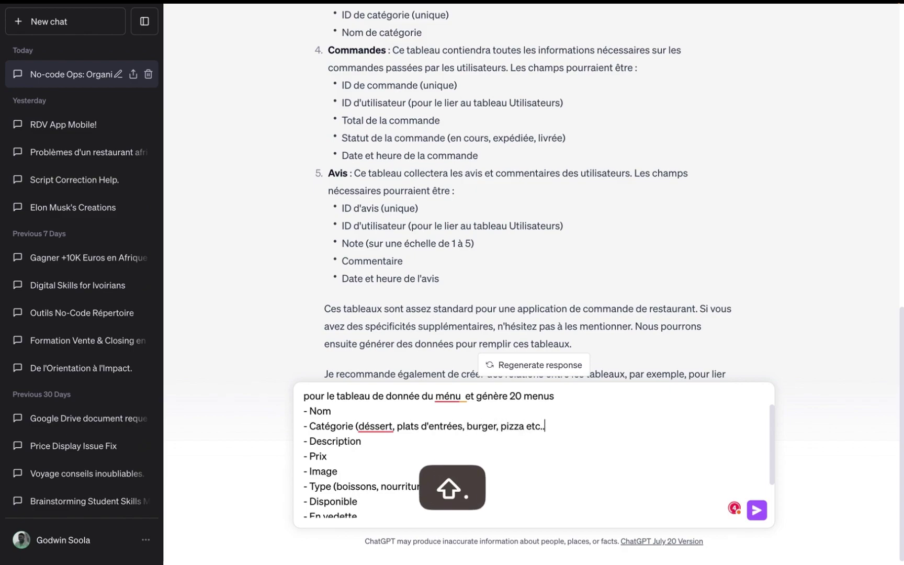
- Annotate Prix with "(en XOF)" and Image with "(champs vide)", and send the prompt
key(Down)
key(Down)
text((en XOF))
key(Down)
text((champs vide))
key(Return)
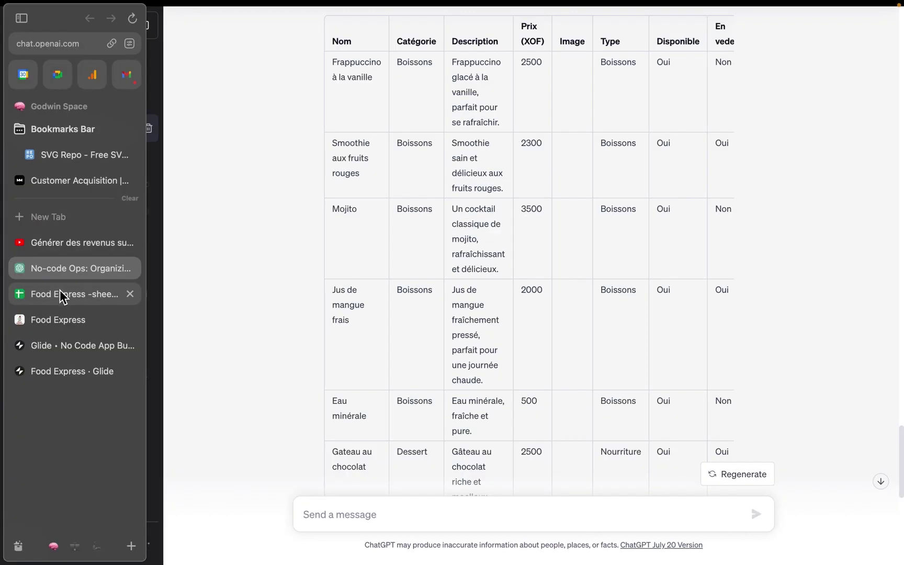
- Switch to Google Sheets and paste the ChatGPT menu table into the untitled spreadsheet's Menu sheet, starting at A1
click(60, 291)
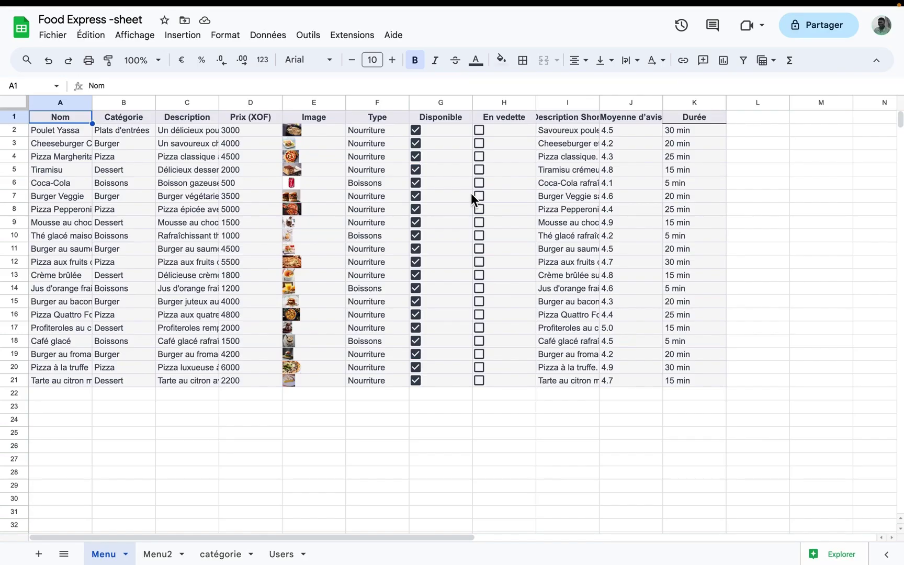
key(super+v)
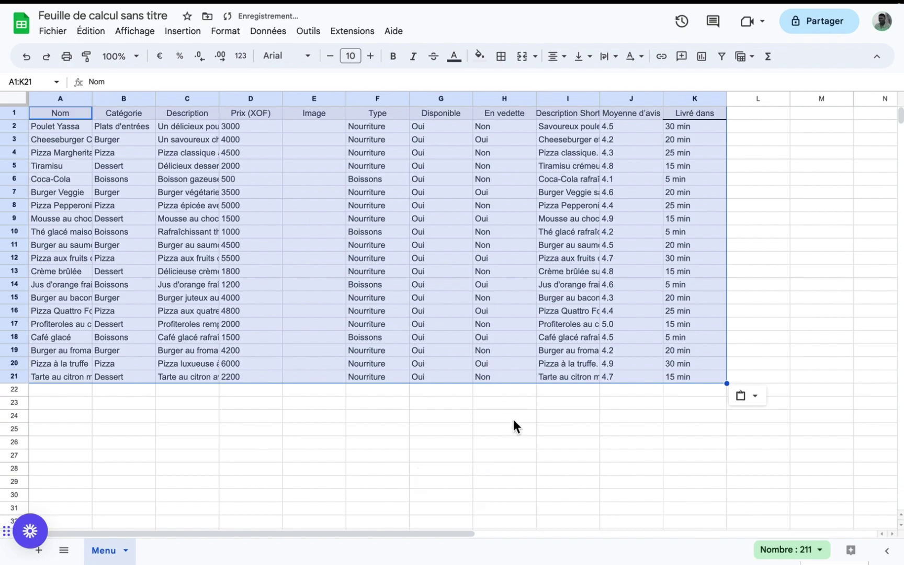
click(510, 429)
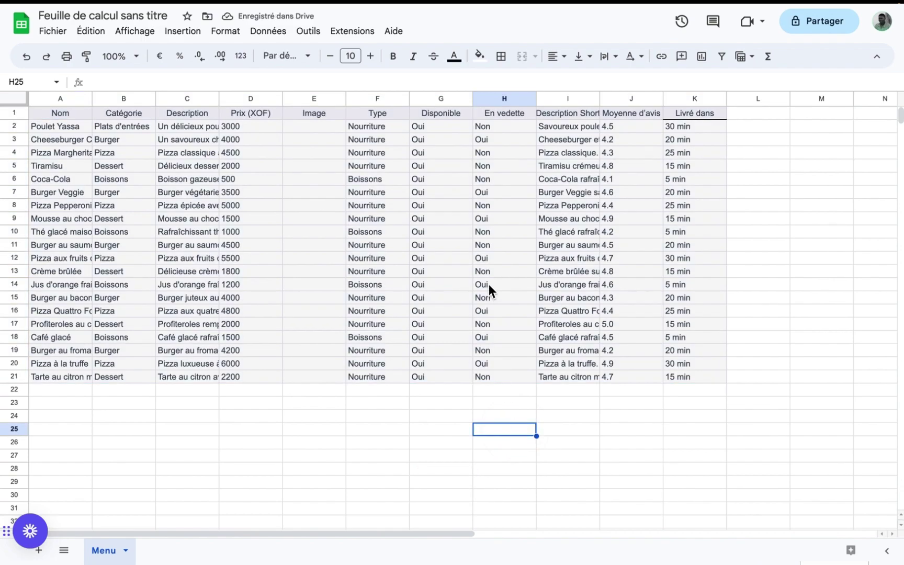
- Make the header row of the pasted menu table bold
click(62, 114)
click(15, 113)
click(396, 57)
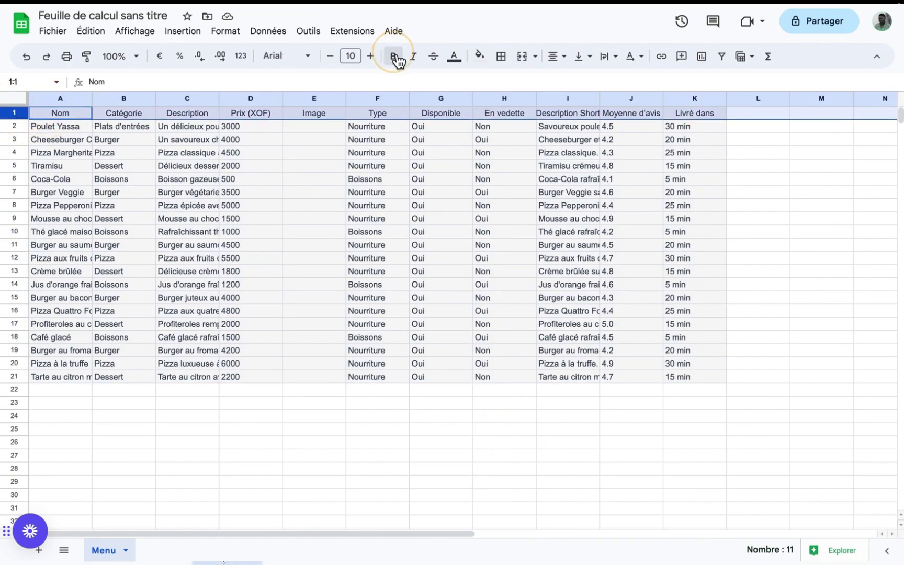
click(447, 442)
click(314, 416)
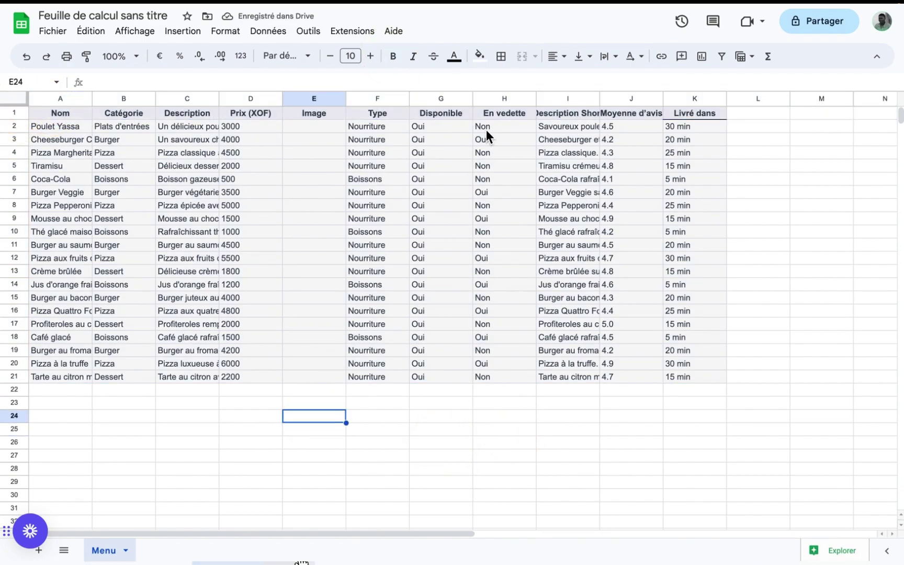
click(449, 116)
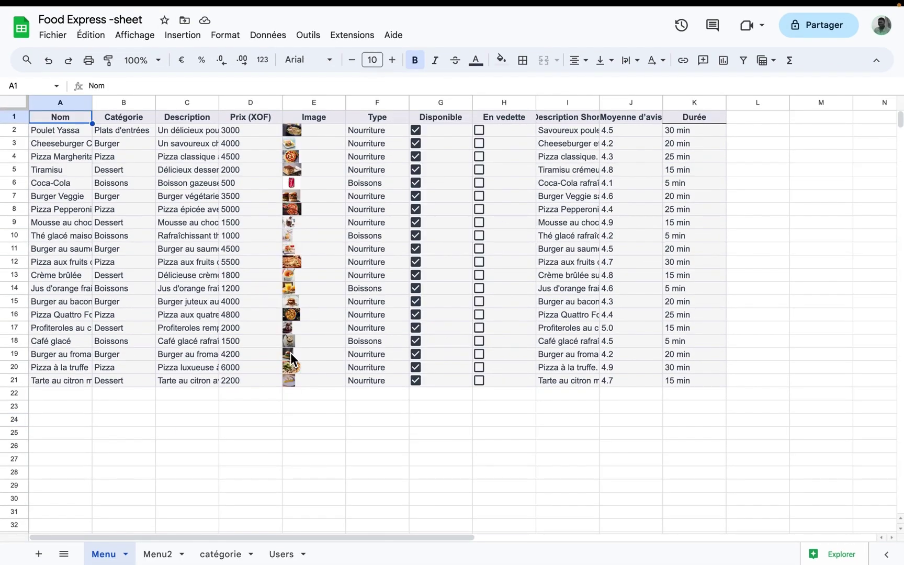
- Search Google Images for Coca-Cola and Burger Veggie, opening the Cafés Storme can and the ELLE burger photo
text(Coca-Cola)
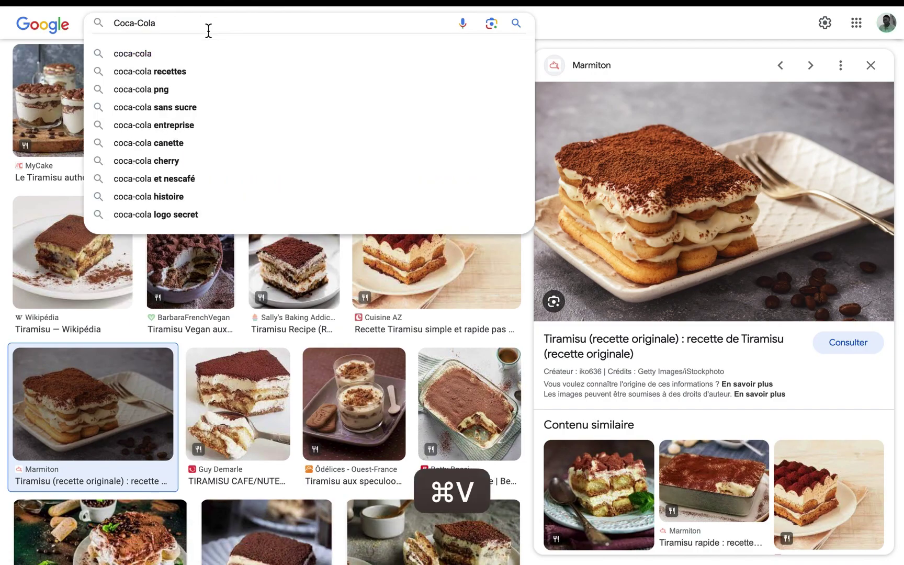
key(BackSpace)
key(Return)
click(616, 374)
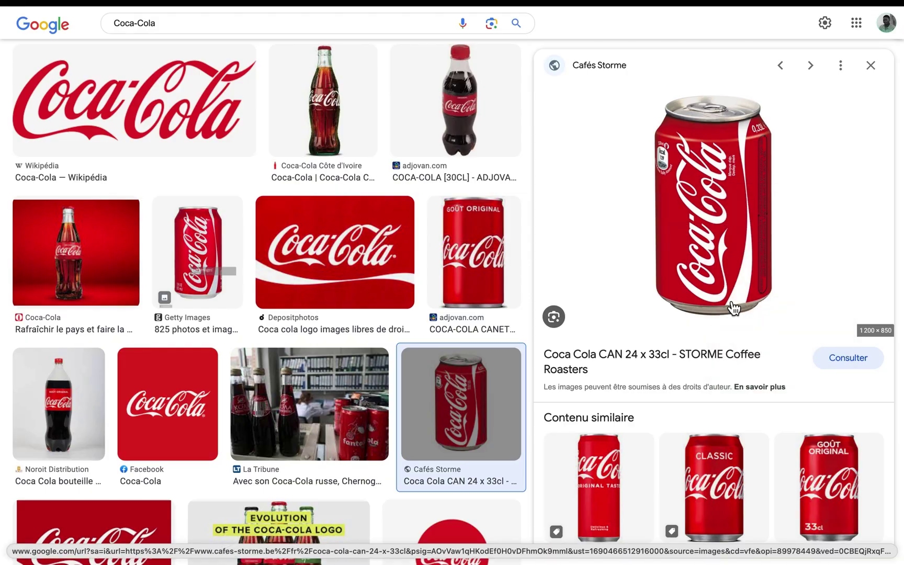
click(414, 28)
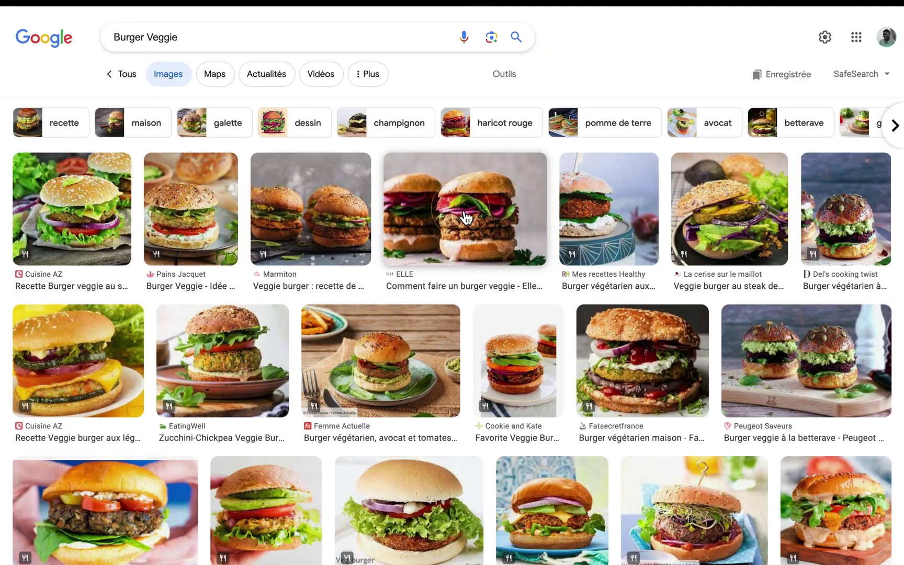
click(465, 217)
- Copy a dish name from the spreadsheet, search Google Images for it, and copy a matching photo
key(super+Tab)
key(super+c)
key(super+Tab)
click(430, 37)
key(super+a)
key(super+v)
key(Return)
click(211, 210)
right_click(737, 200)
click(777, 341)
- Search Google Images for pizza pepperoni, get the Ruled Me photo, and return to the spreadsheet
text(pep)
click(546, 304)
scroll(402, 405, down, 5)
scroll(403, 405, down, 5)
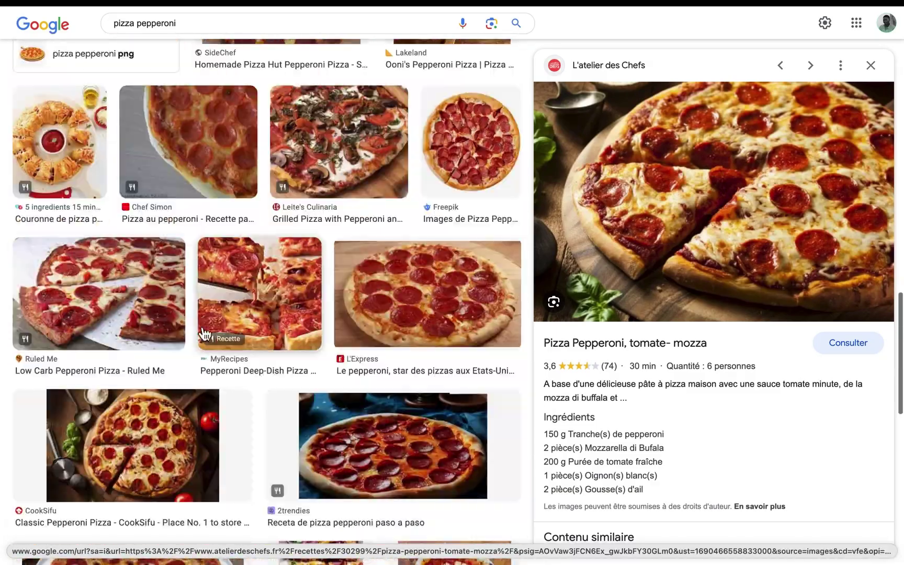
click(132, 303)
right_click(762, 182)
key(super+Tab)
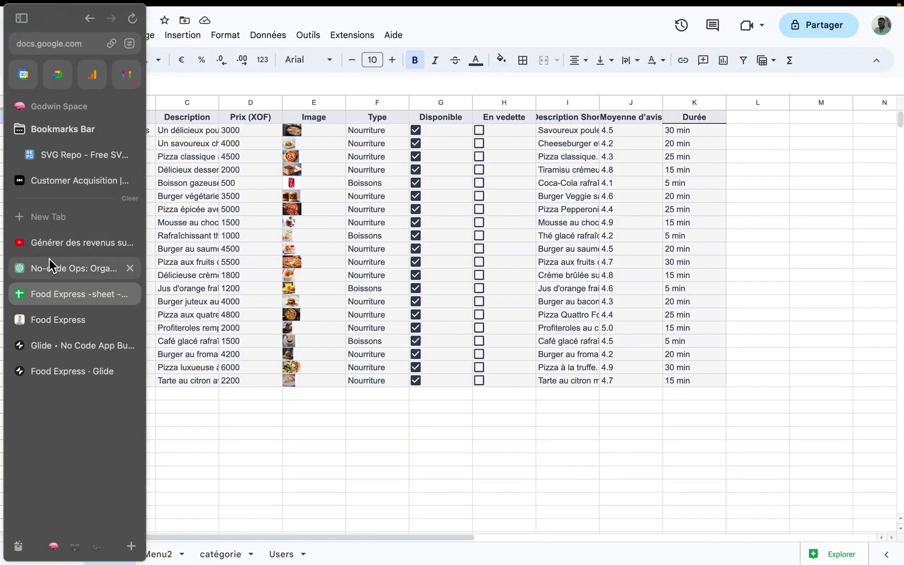
- Switch to Glide and create a new mobile project named Food Express
click(53, 361)
click(323, 229)
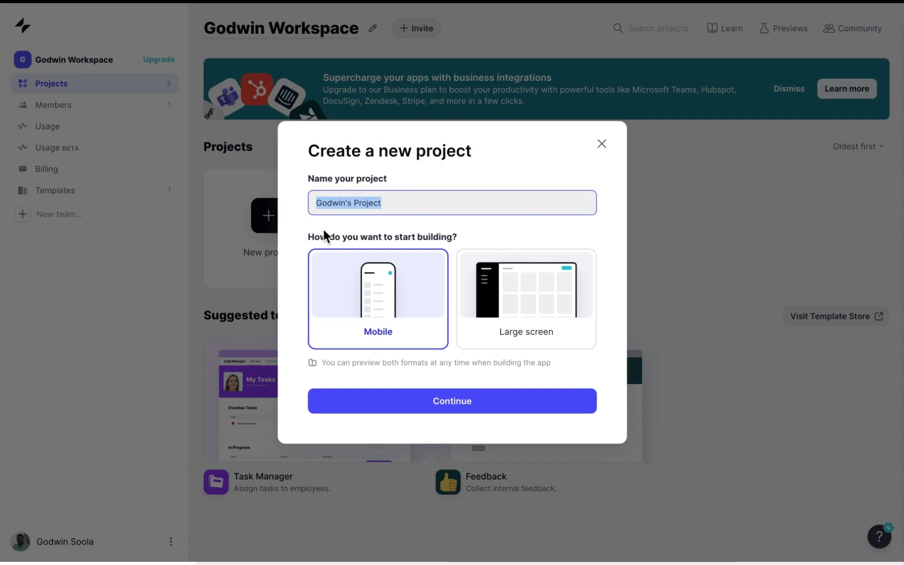
text(Food Express)
click(432, 406)
click(590, 453)
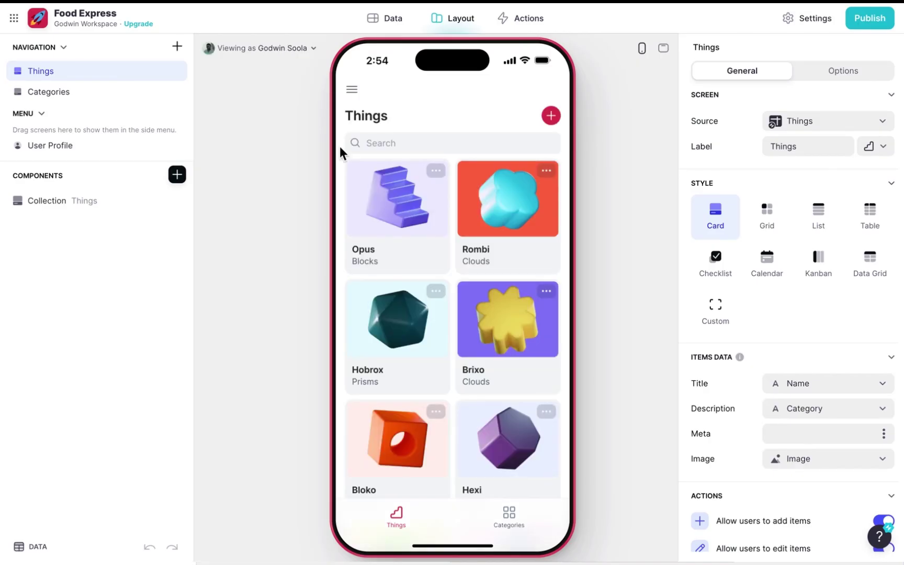
- Delete the two sample tables, Things and Categories, from the new project's data
click(384, 18)
right_click(131, 97)
click(84, 165)
click(564, 330)
right_click(92, 83)
click(84, 140)
click(563, 331)
- Add a new table named Menu to the project
click(177, 46)
click(215, 70)
text(Menu)
key(Return)
- Switch to the Food Express -sheet spreadsheet and download its Menu sheet as a file
right_click(53, 97)
click(79, 144)
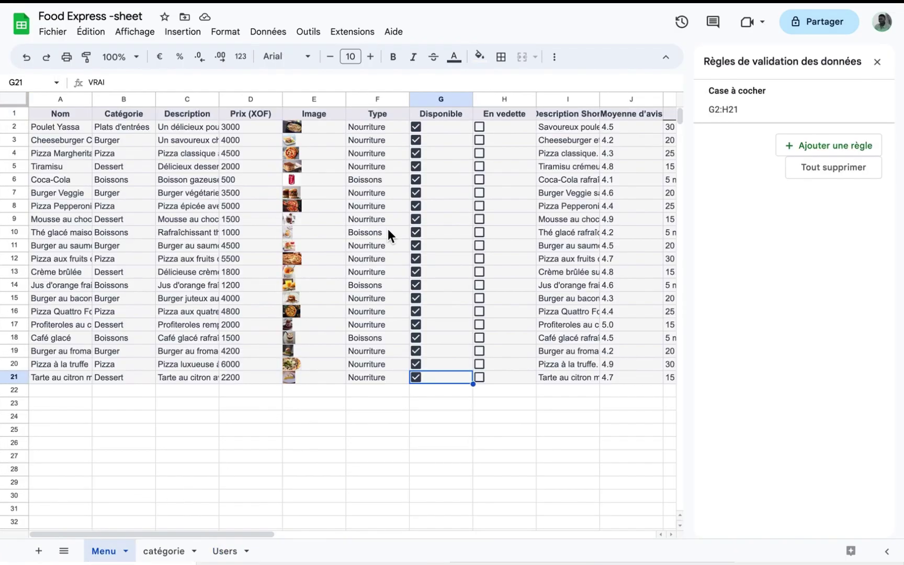
scroll(286, 183, right, 10)
click(53, 31)
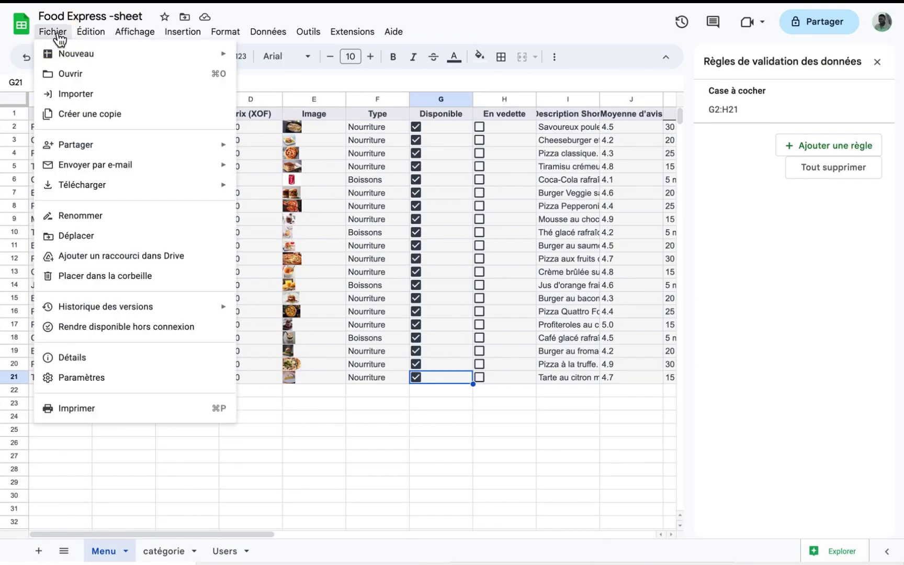
mouse_move(89, 184)
click(320, 269)
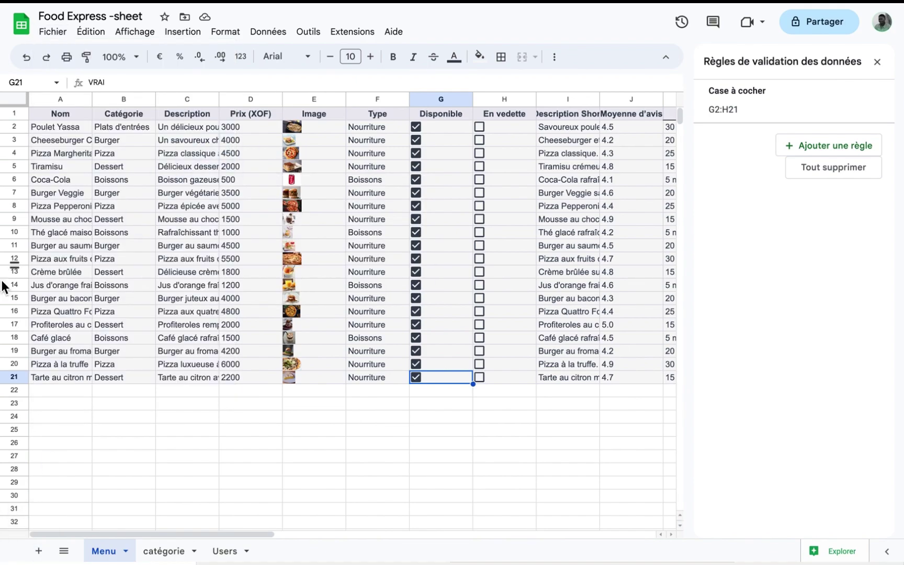
- Back in Glide, import the downloaded menu file into the Menu table and move the Nom column ahead of Name
click(84, 349)
right_click(116, 102)
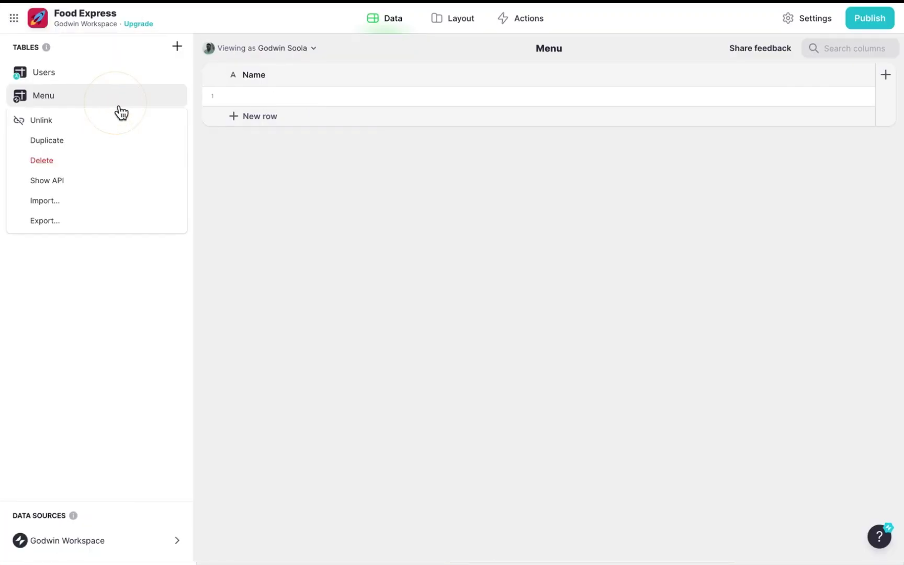
click(42, 200)
click(447, 270)
click(669, 400)
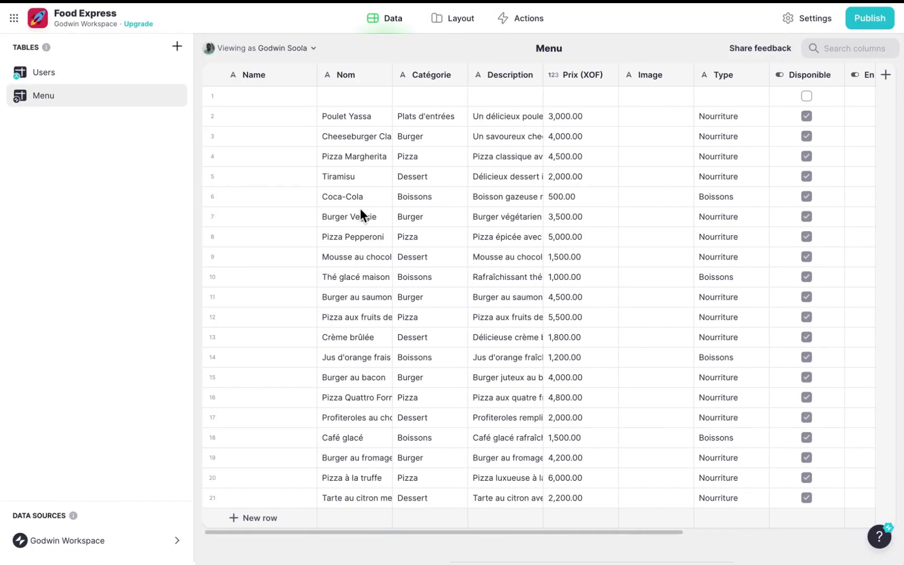
drag(361, 76, 275, 105)
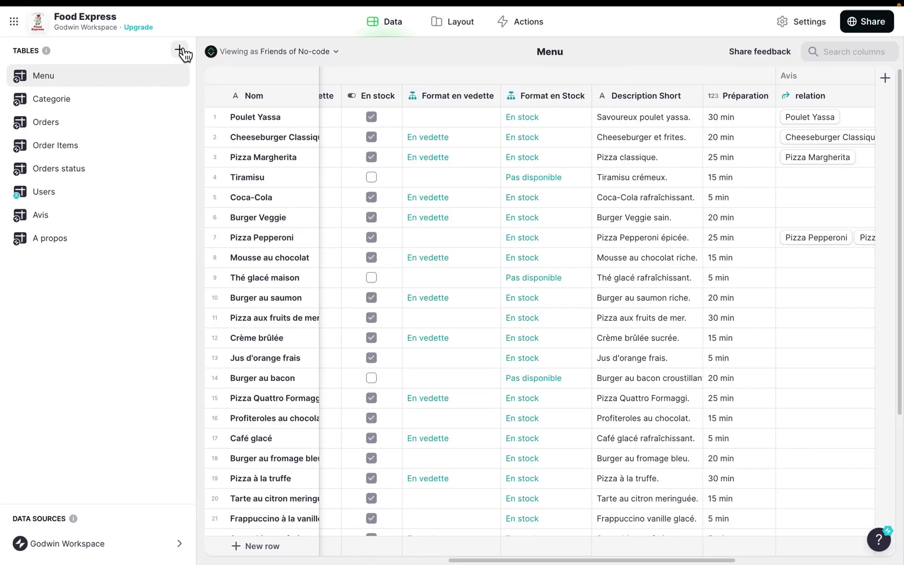
- In the finished Food Express project, add a blank table, open its file import dialog, and close it without importing
click(184, 50)
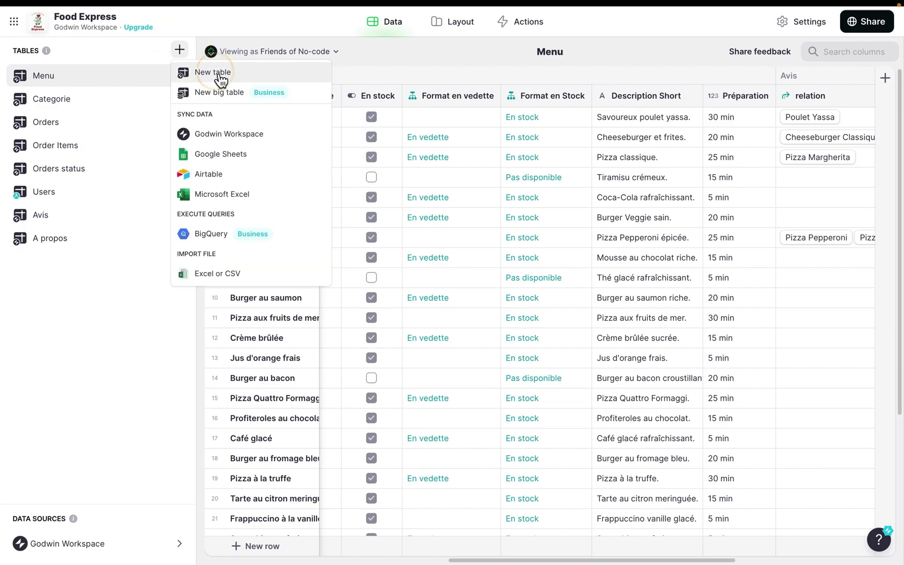
click(216, 71)
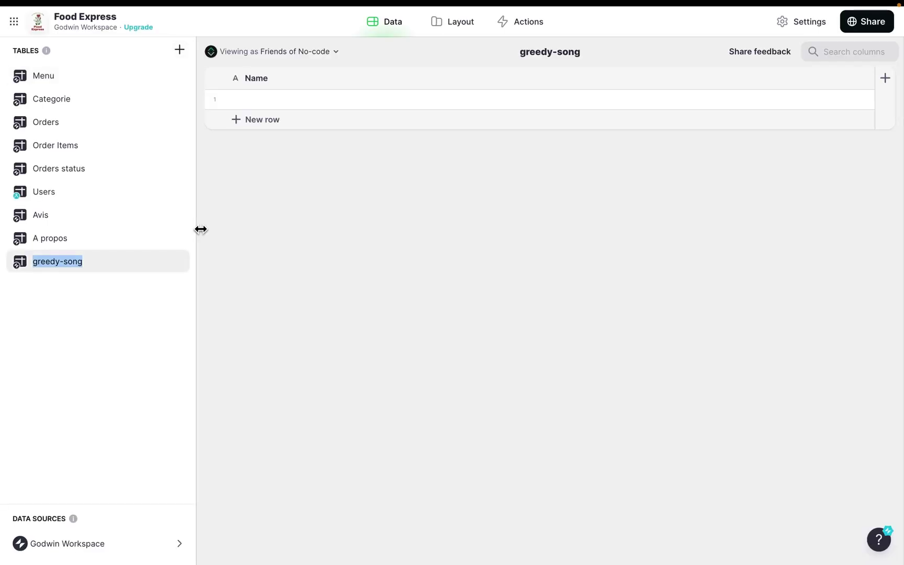
click(81, 327)
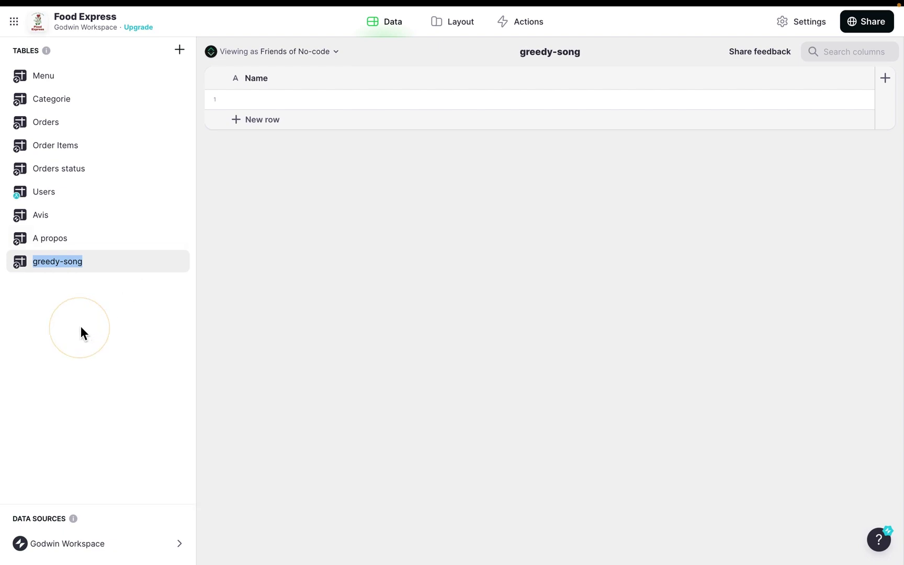
right_click(83, 265)
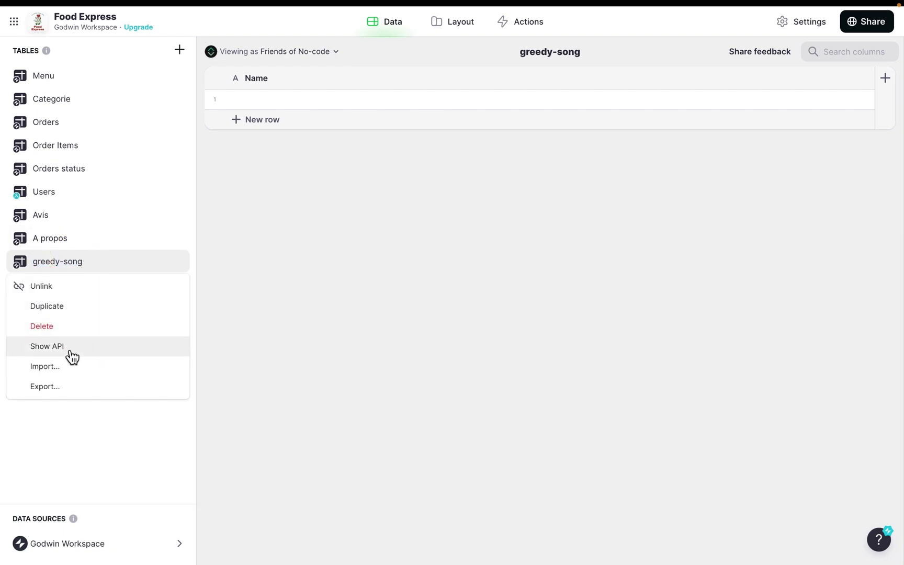
click(66, 368)
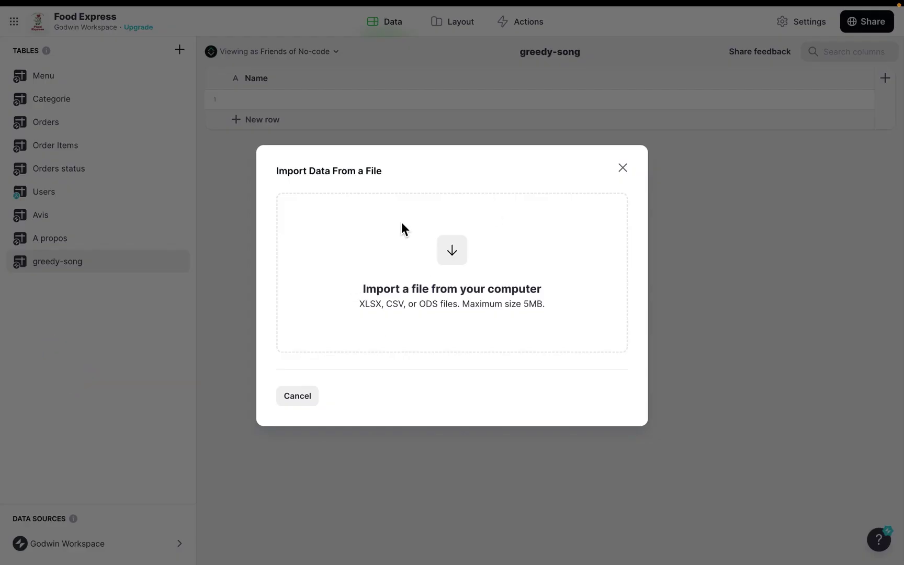
click(622, 167)
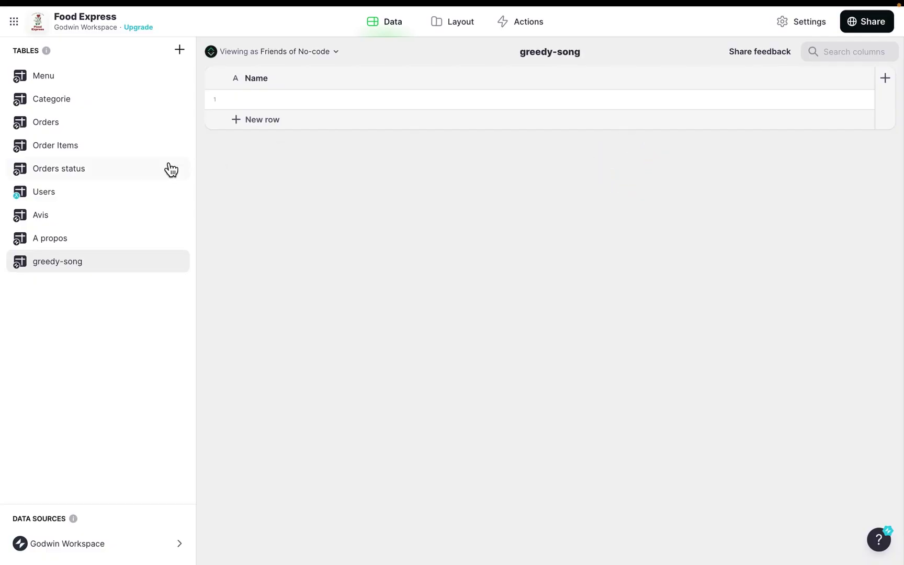
- Examine the contents of the Menu, Categorie and Orders tables in the finished Food Express project
click(100, 79)
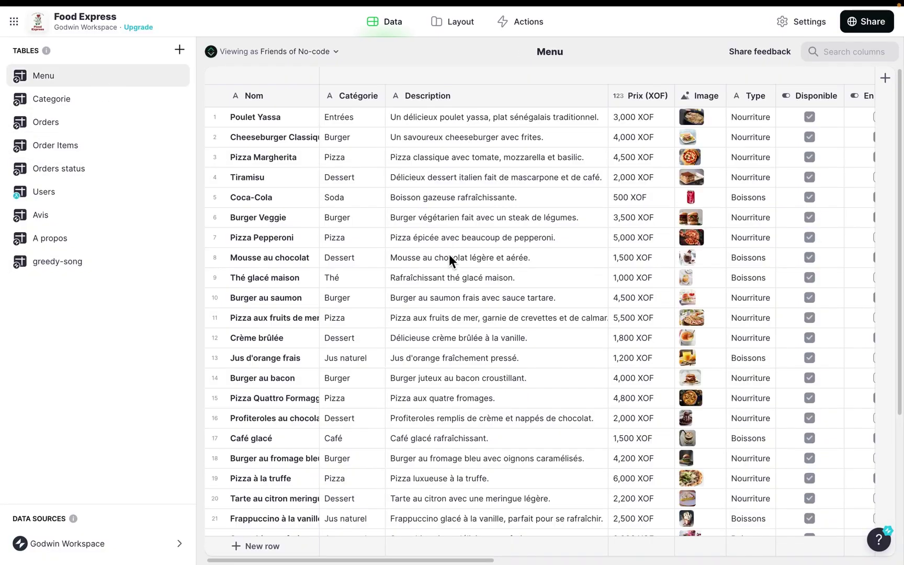
click(81, 102)
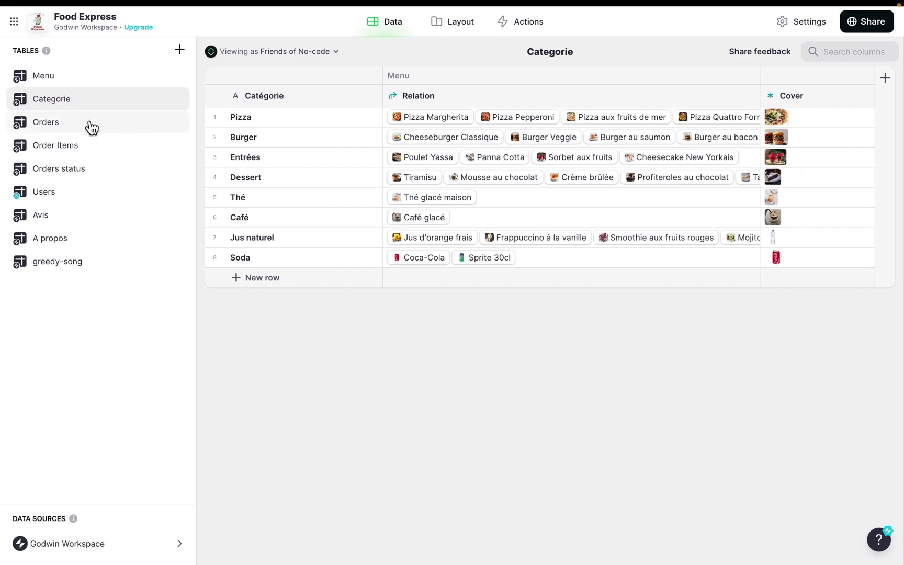
click(91, 126)
click(107, 81)
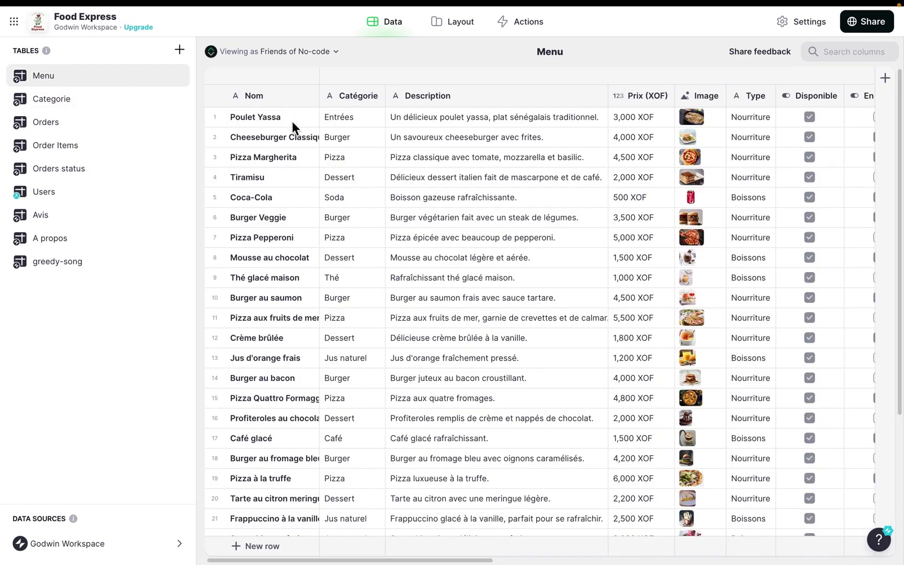
click(59, 128)
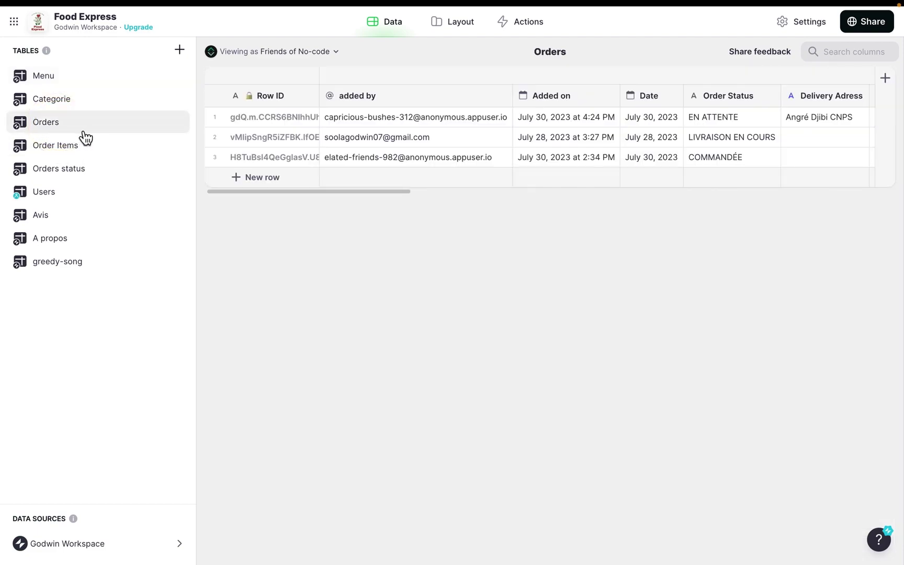
- Look through the Order Items and Orders status tables and open the app's layout editor
click(98, 152)
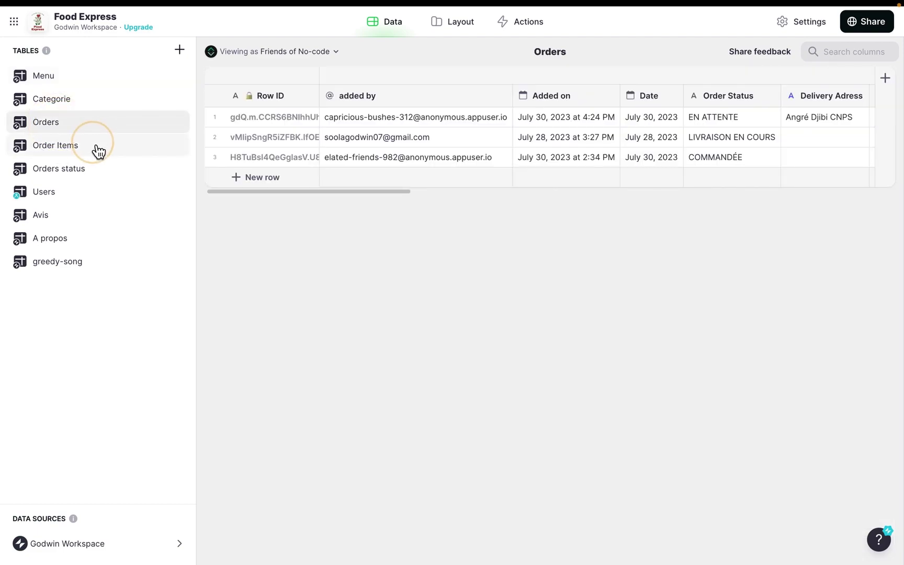
click(95, 171)
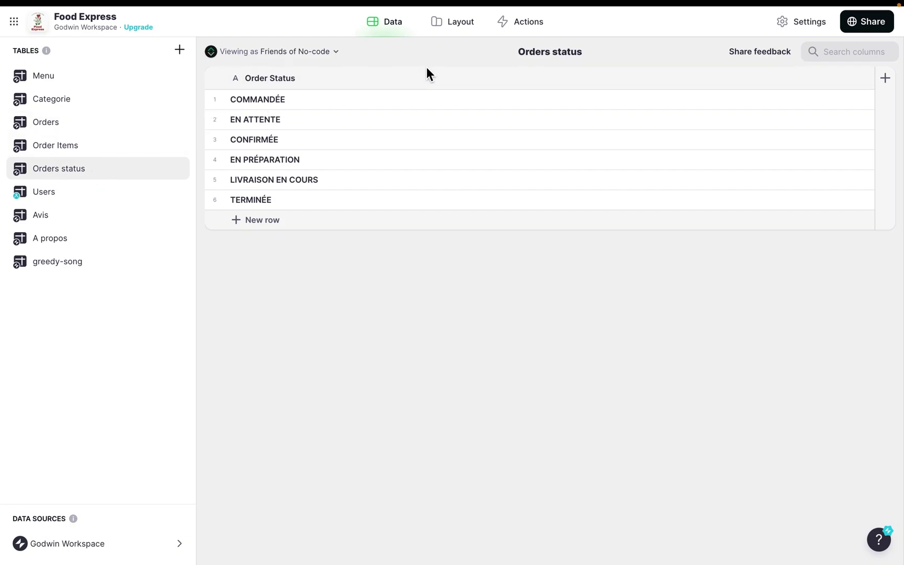
click(460, 21)
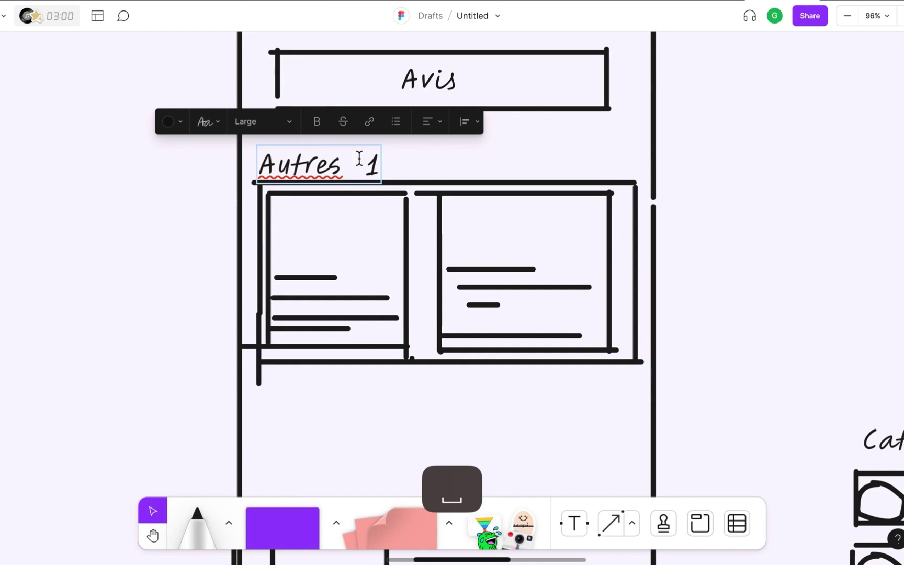
- In the FigJam wireframe, edit the section heading under the Avis box, entering "Produits"
key(super+a)
text(Produits)
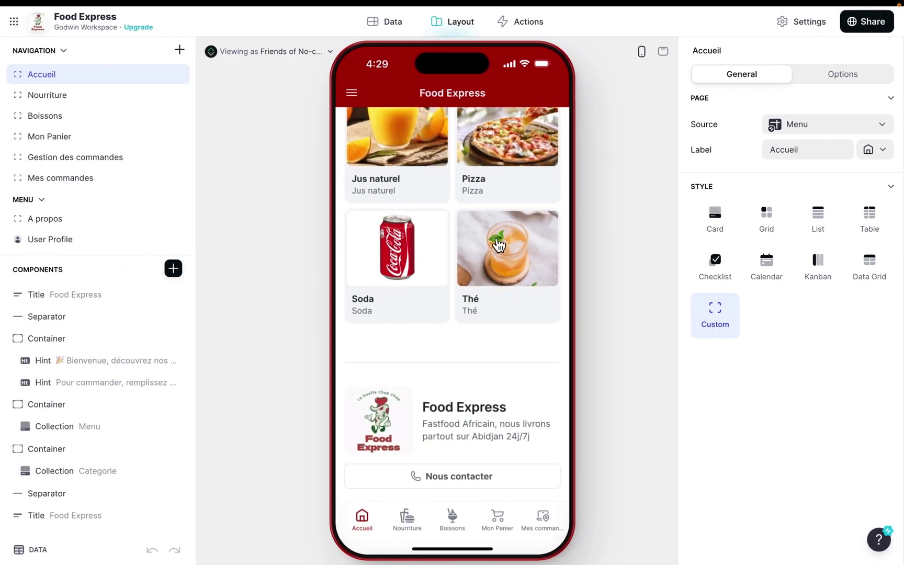
- In the Glide layout editor, examine the Accueil page preview from the category cards up to the En vedette carousel
scroll(465, 290, up, 5)
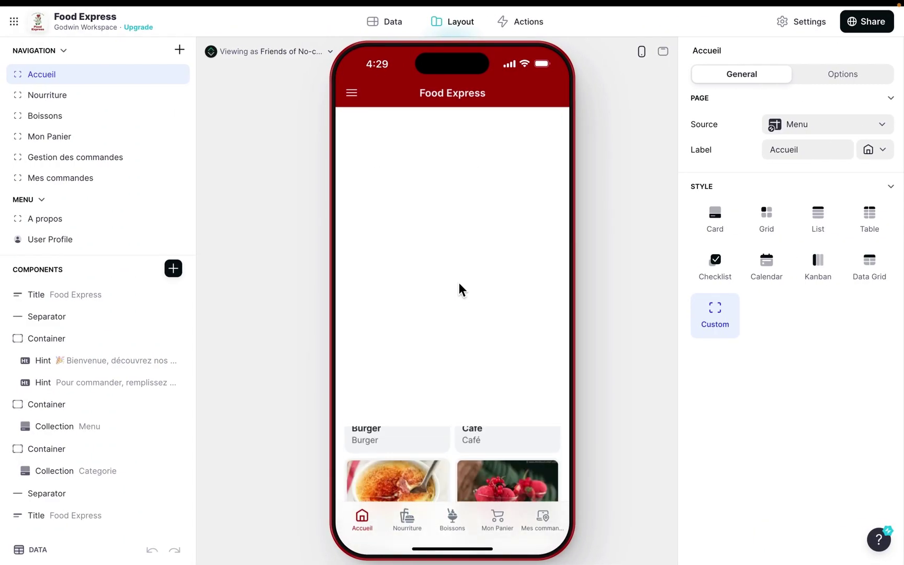
scroll(421, 267, up, 5)
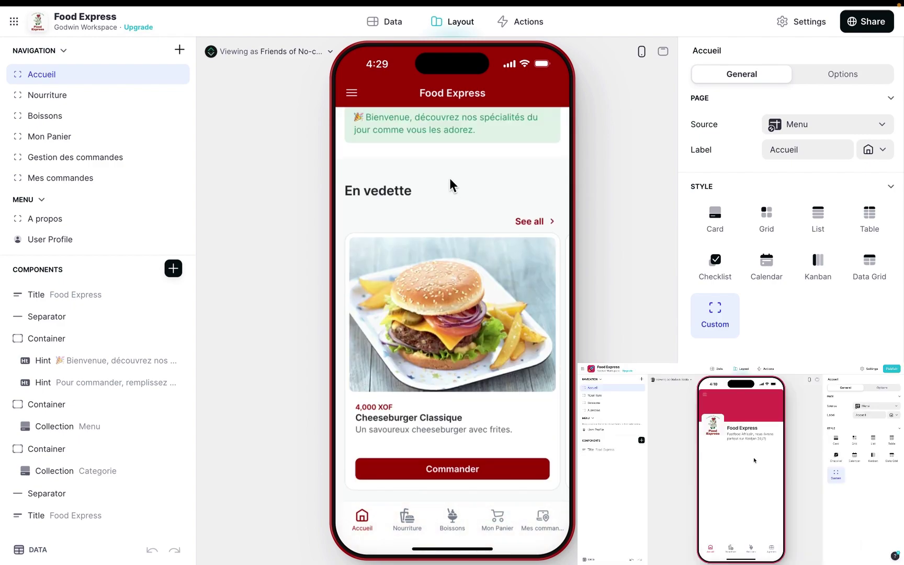
scroll(518, 322, right, 3)
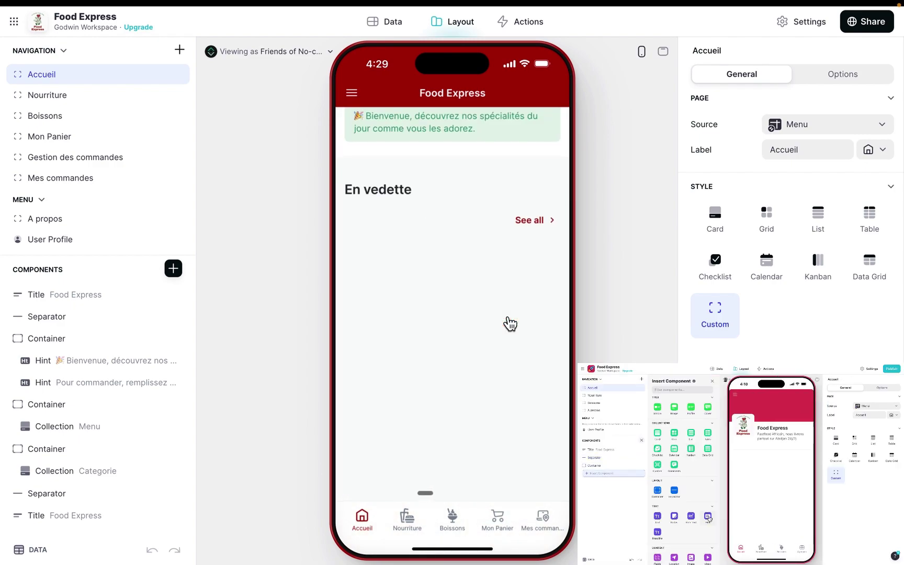
scroll(510, 323, down, 3)
scroll(510, 323, up, 3)
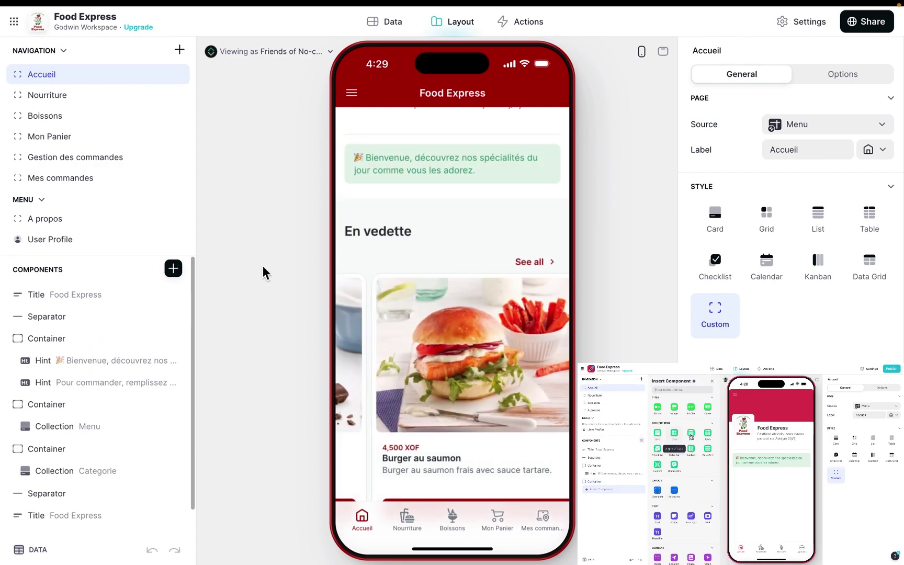
- Show the components available for insertion and compare them with the Accueil page's title, hint, featured dishes and category sections
click(173, 268)
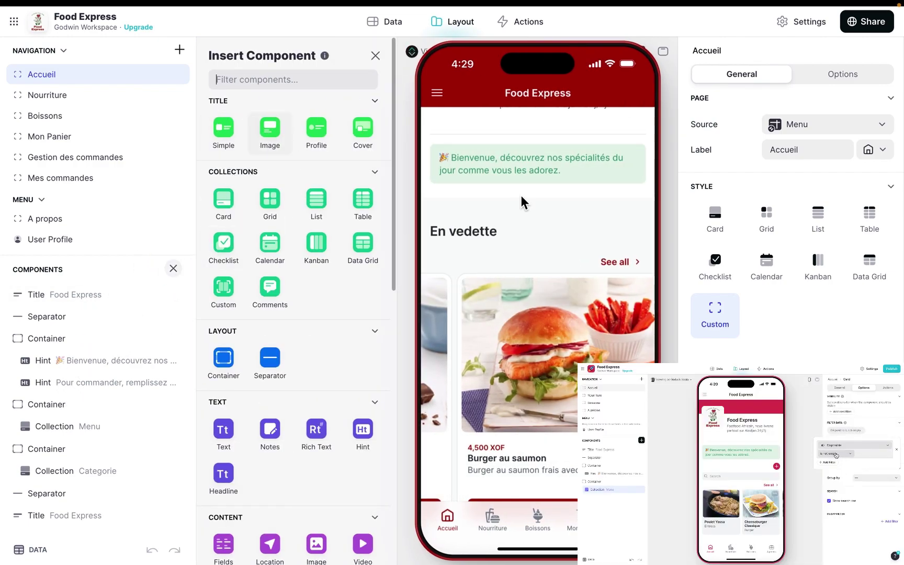
scroll(520, 198, up, 3)
scroll(520, 195, up, 1)
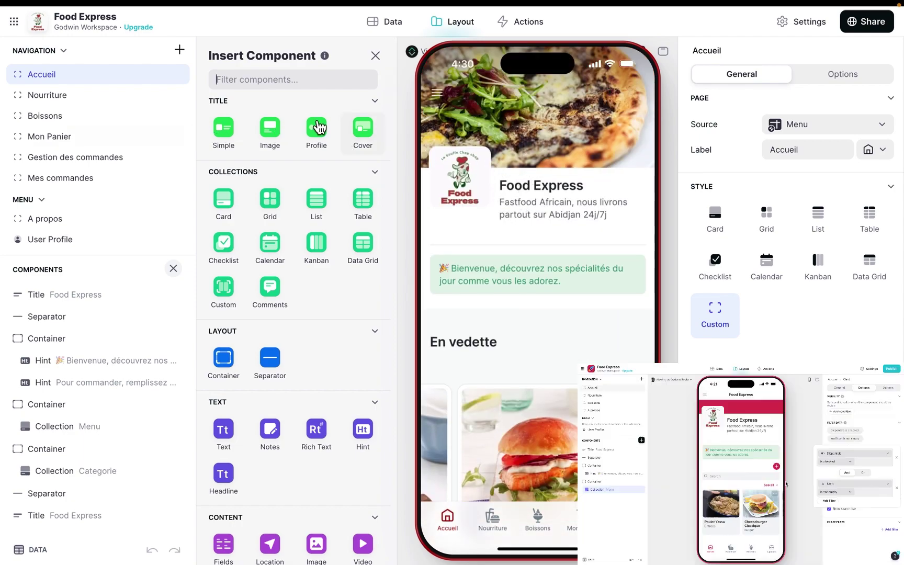
scroll(610, 338, down, 3)
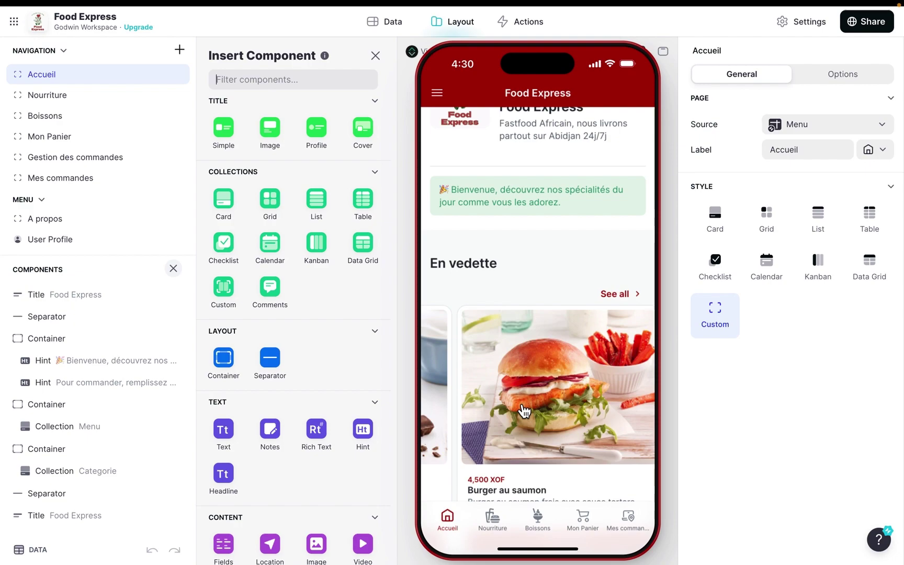
scroll(524, 412, down, 10)
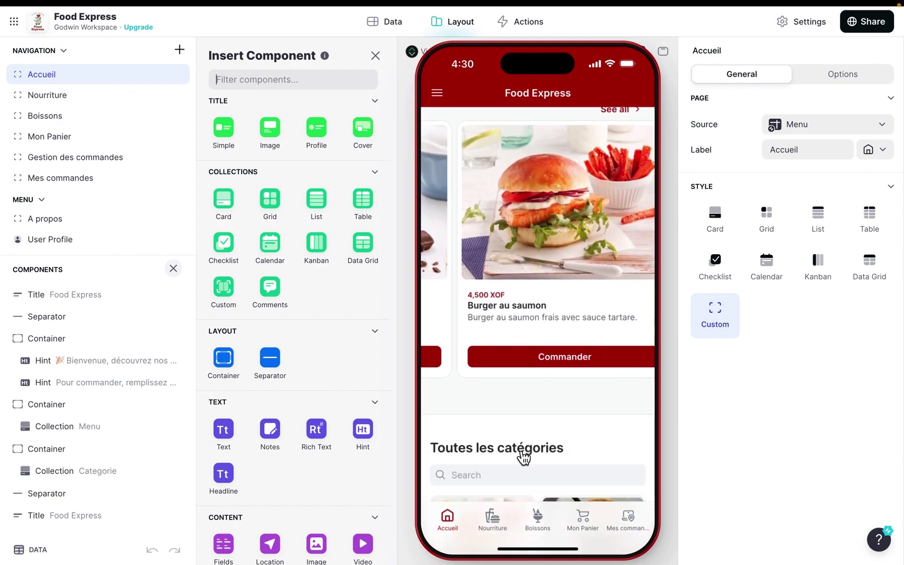
scroll(525, 314, down, 8)
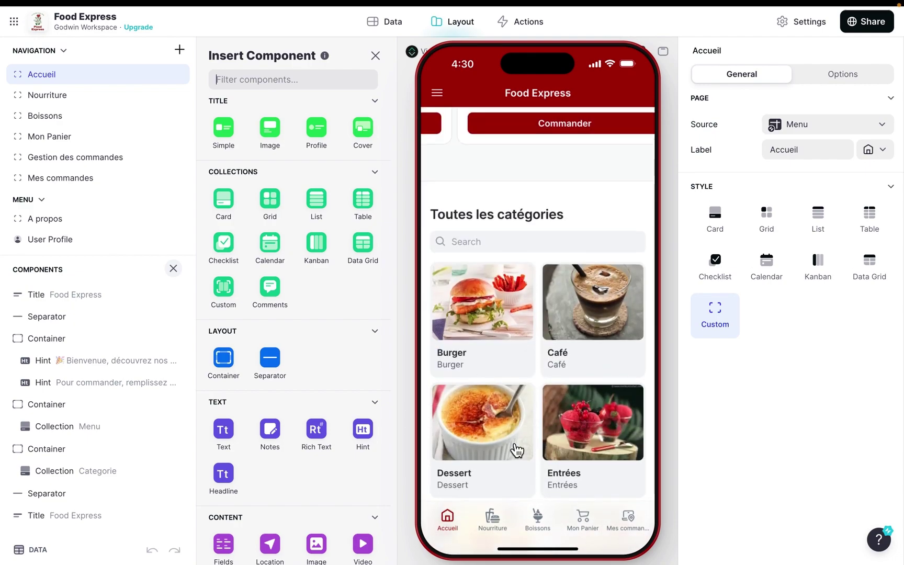
- Open the Nourriture page and examine the general settings of its Menu collection
click(496, 521)
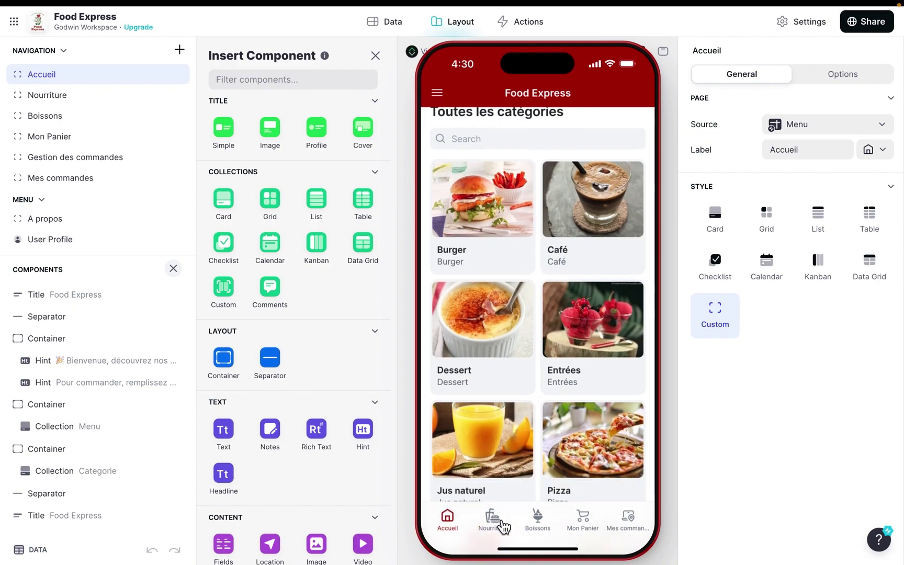
scroll(574, 230, down, 6)
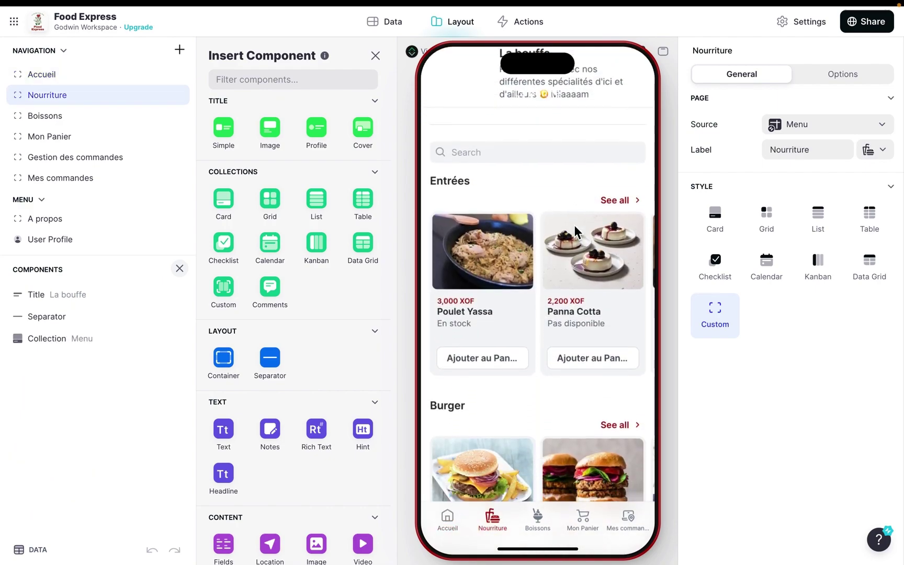
click(72, 340)
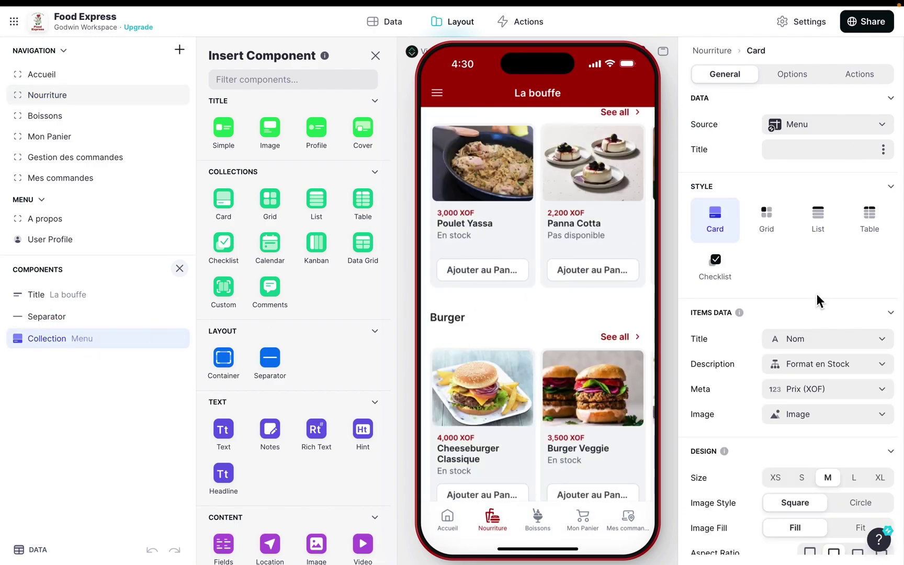
scroll(817, 296, down, 5)
scroll(817, 296, up, 5)
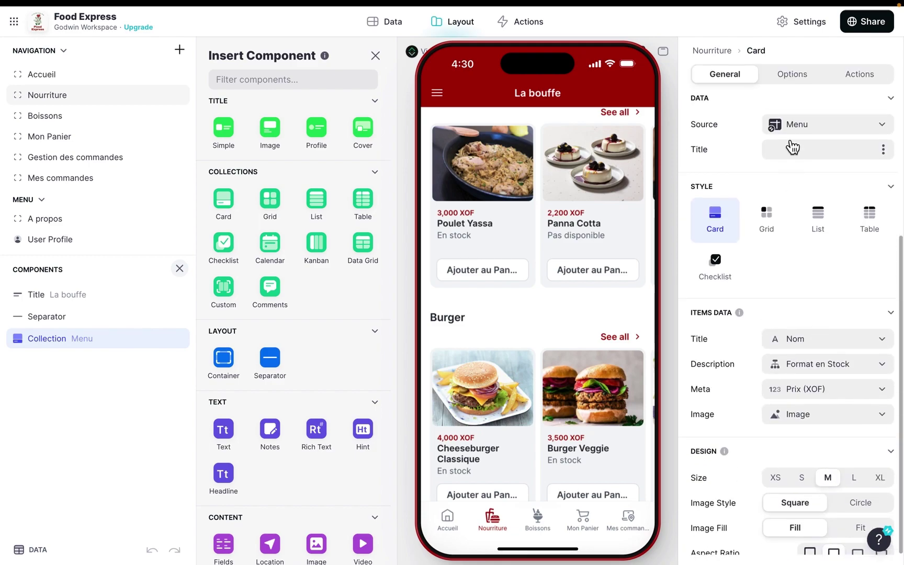
- Review the Menu collection's filter, grouping and search options, plus its item data and design settings, against the Nourriture preview
click(803, 74)
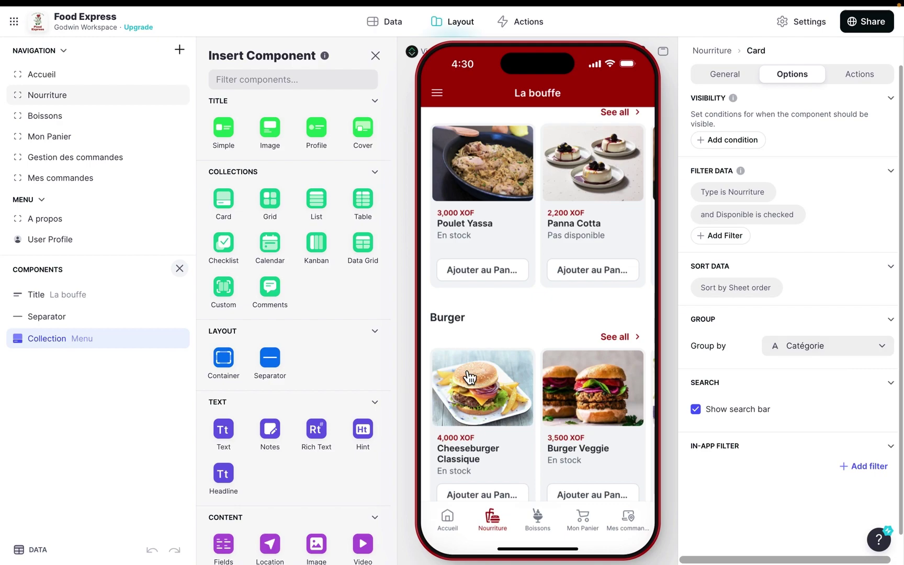
scroll(521, 377, down, 2)
scroll(537, 341, right, 5)
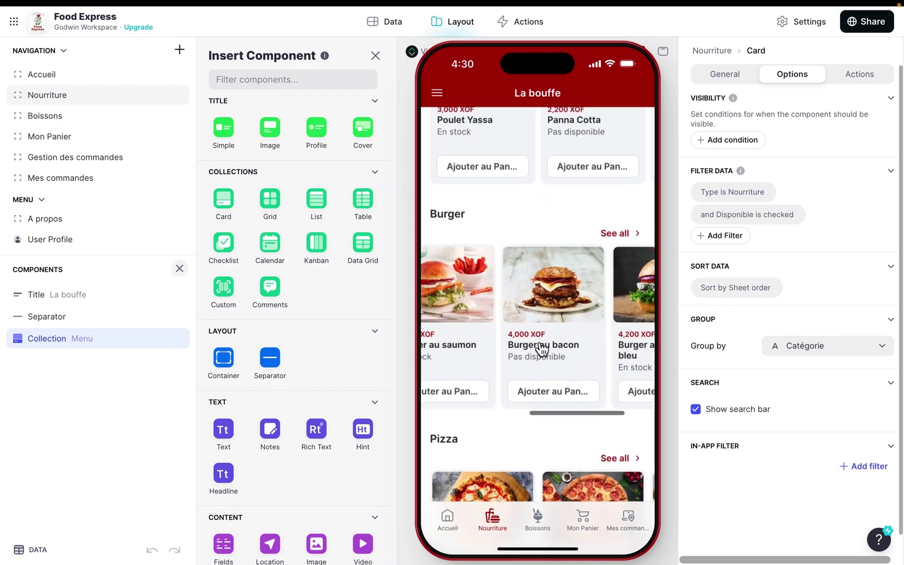
click(728, 74)
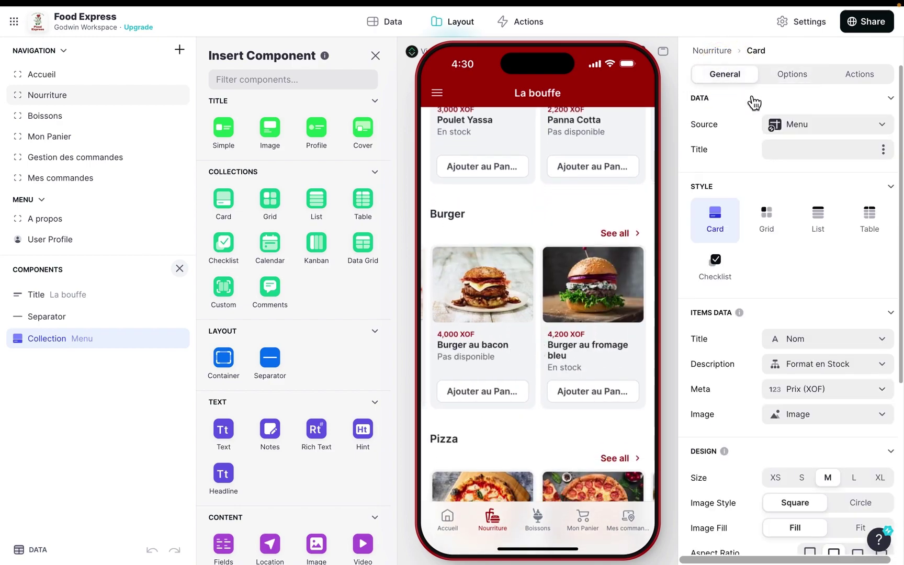
scroll(798, 249, down, 5)
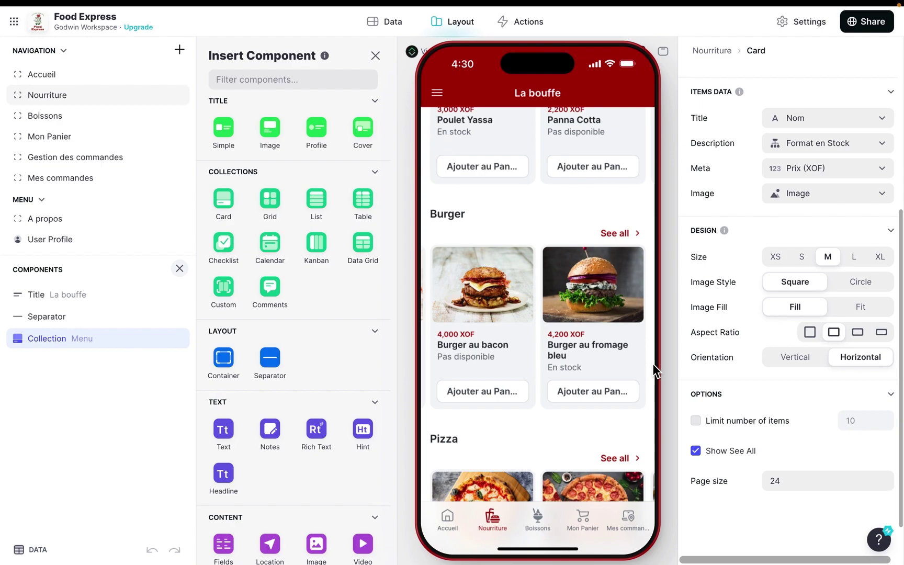
scroll(594, 383, up, 10)
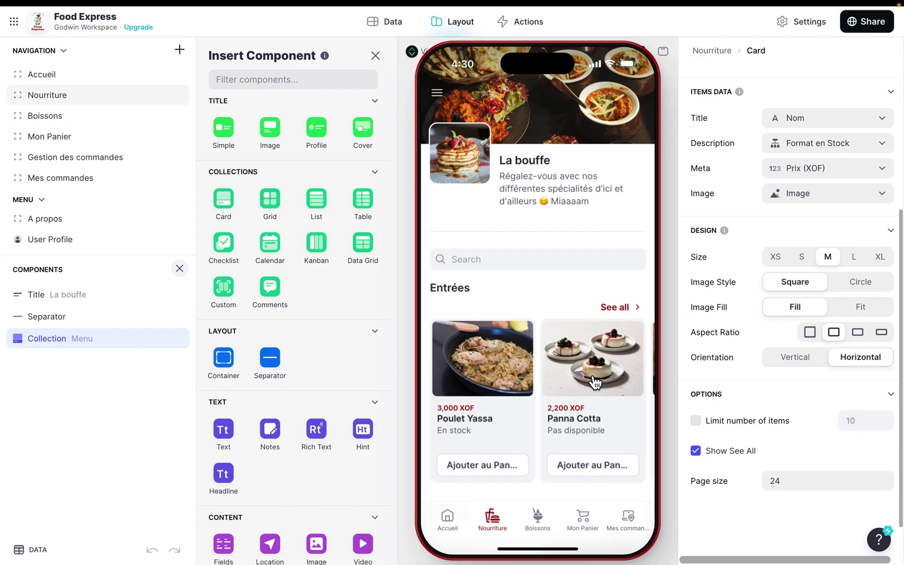
- Examine the workflows of the Ajouter au Panier, Buy Now and Retirer du Panier actions
click(515, 21)
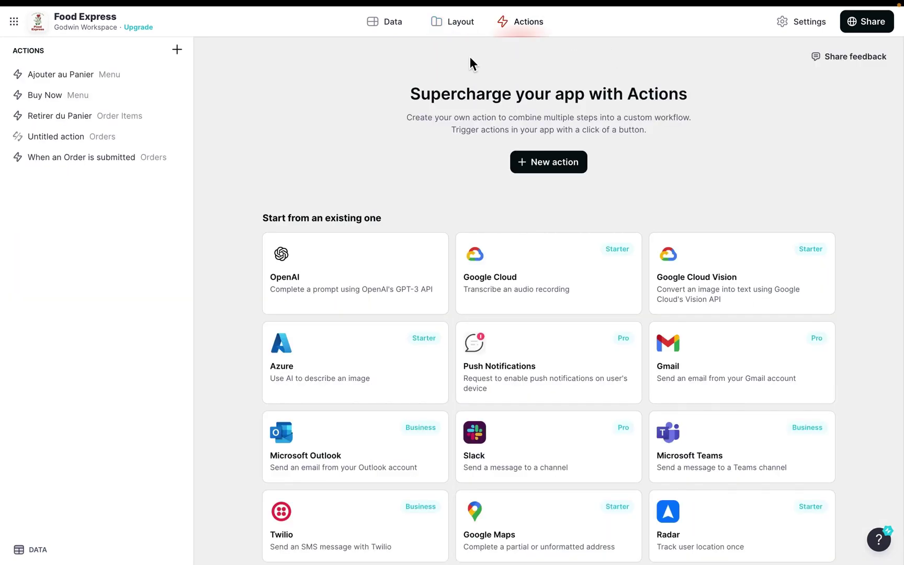
click(88, 85)
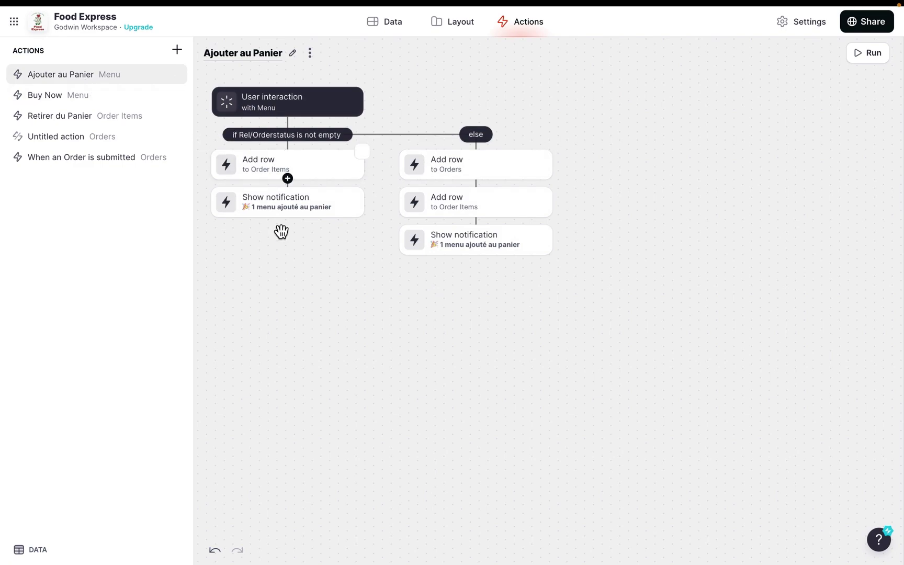
click(96, 96)
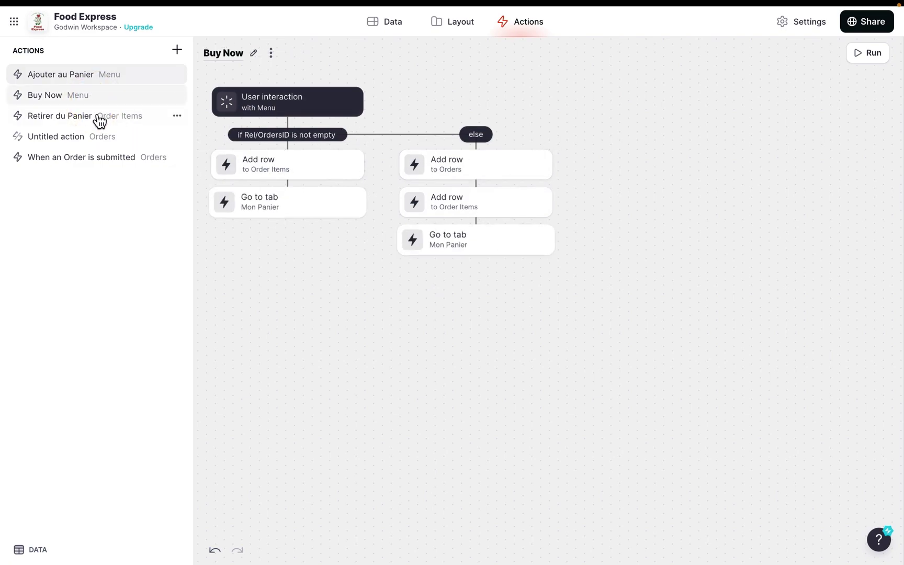
click(99, 120)
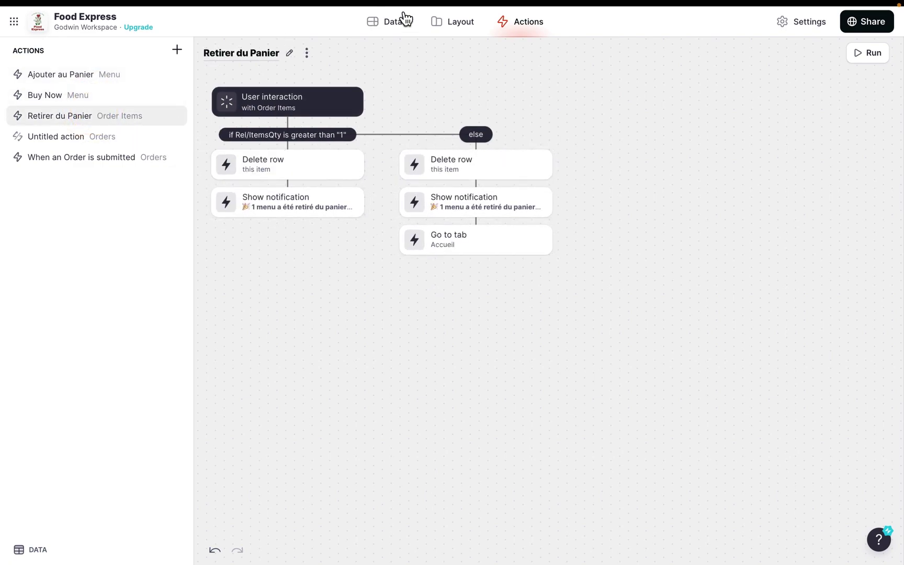
- Switch to the published Food Express app, look through its A propos page, and open the Accueil page
click(473, 32)
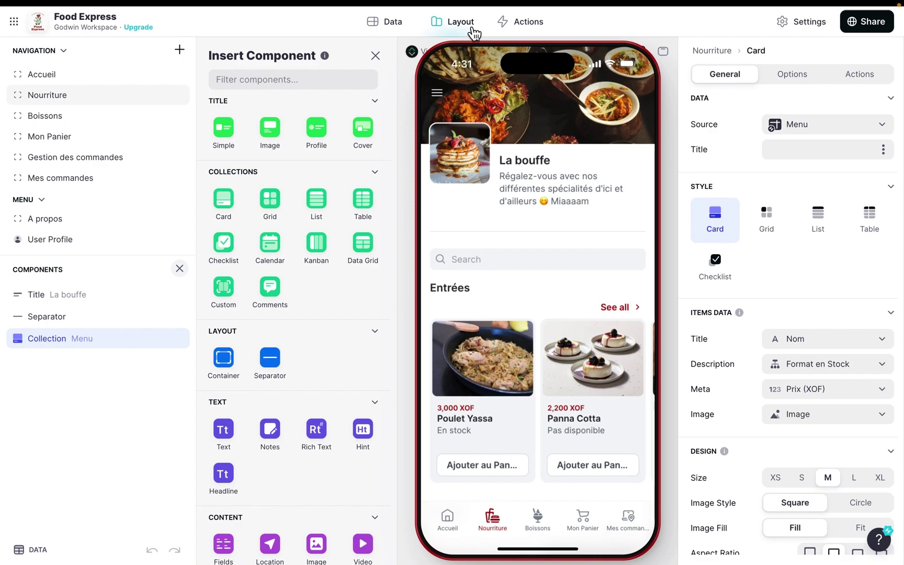
mouse_move(4, 204)
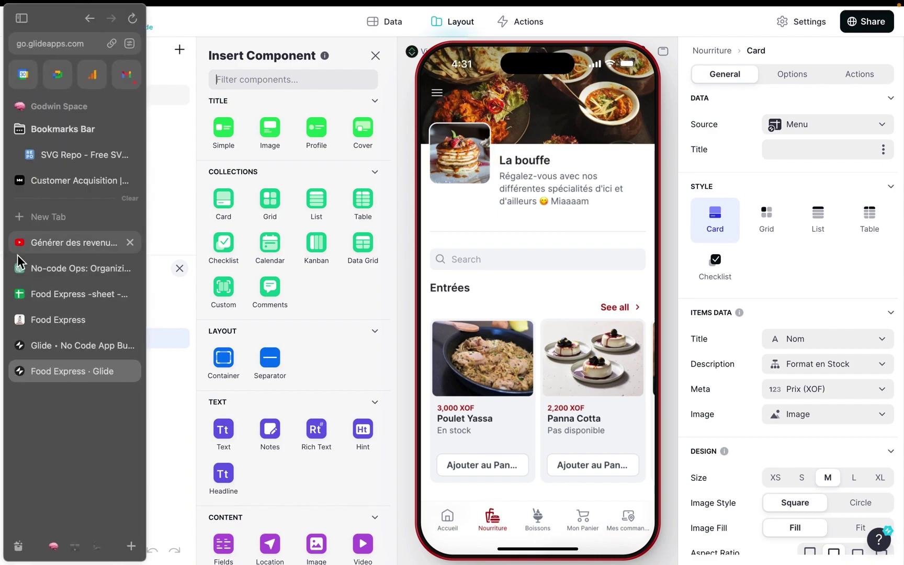
click(60, 319)
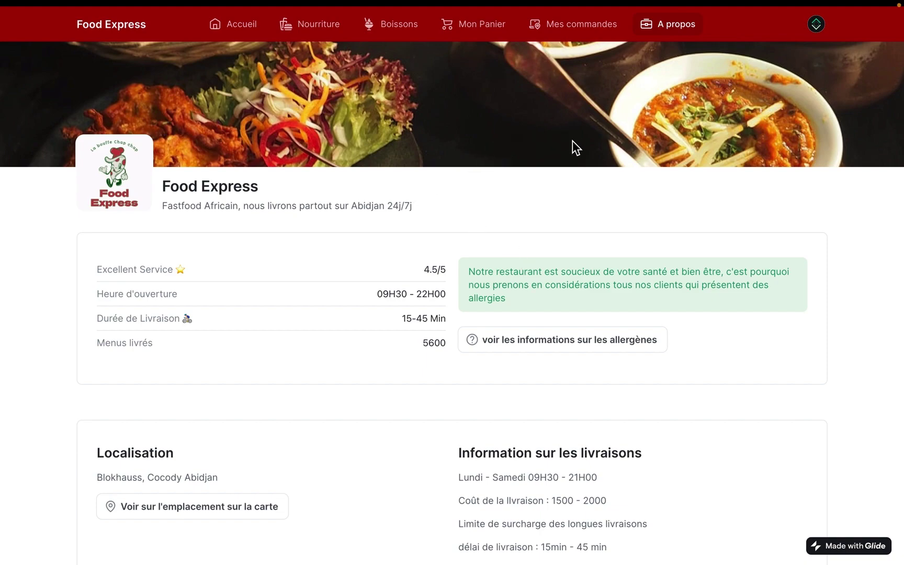
scroll(617, 151, down, 5)
scroll(617, 154, up, 4)
scroll(617, 151, up, 2)
click(244, 40)
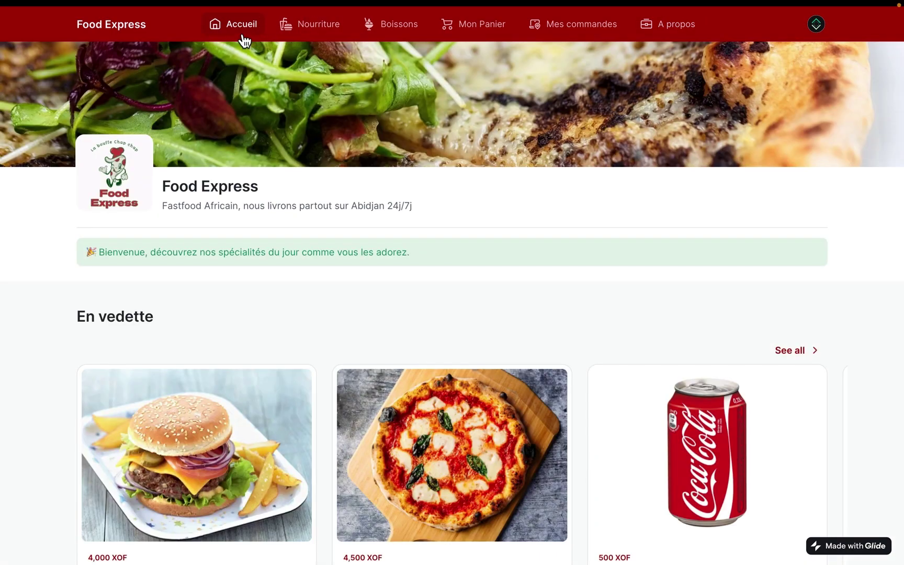